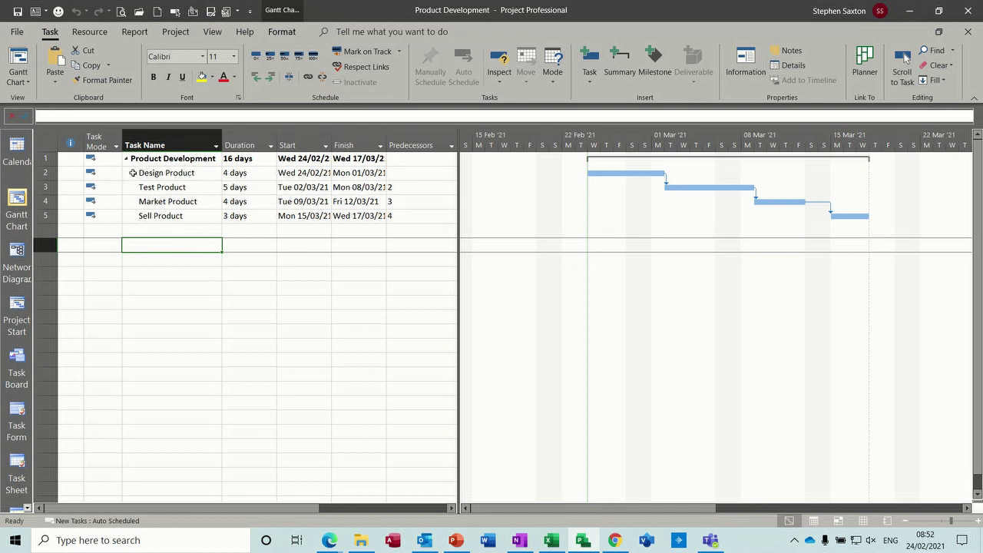
# - Start syncing with SharePoint on the existing SharePoint site and verify its address
pyautogui.click(16, 32)
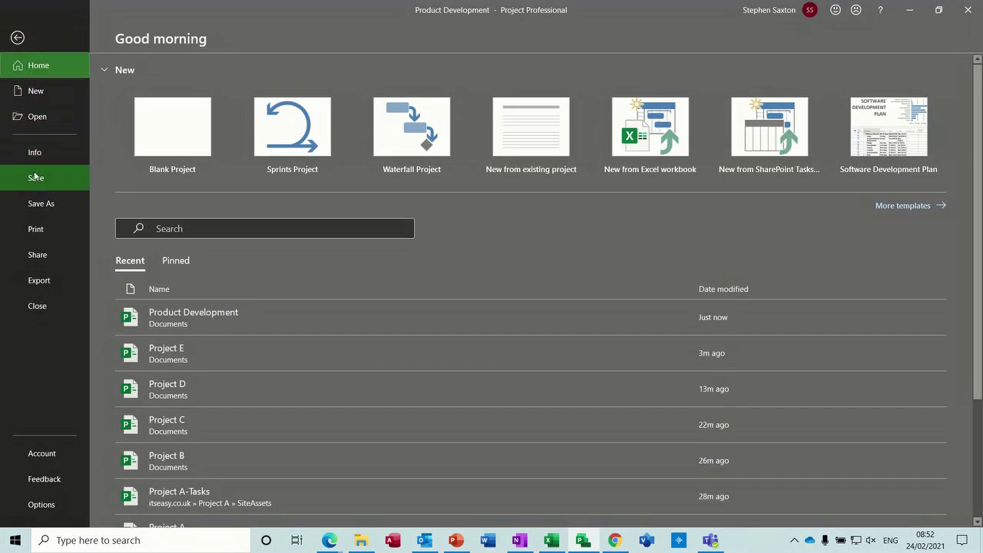
pyautogui.click(37, 202)
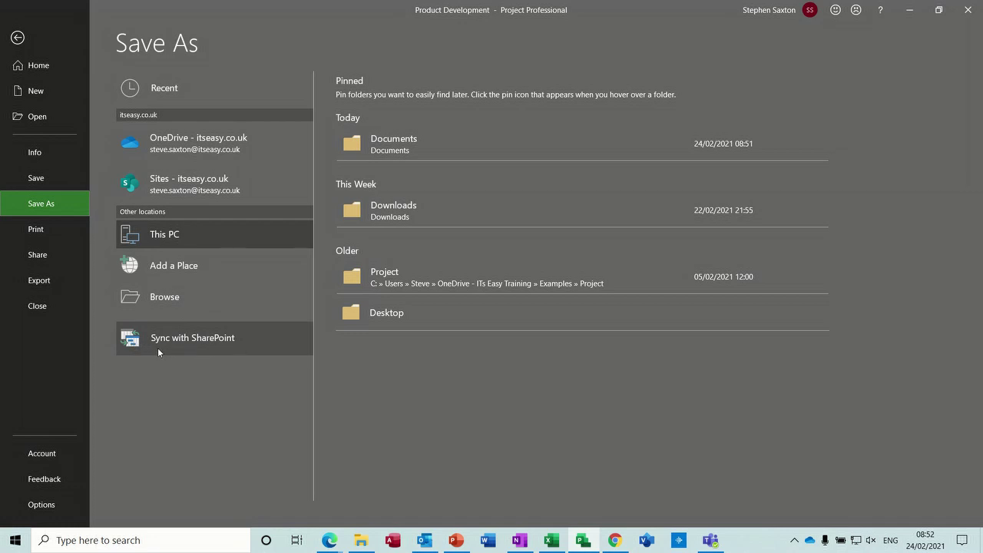
pyautogui.click(218, 347)
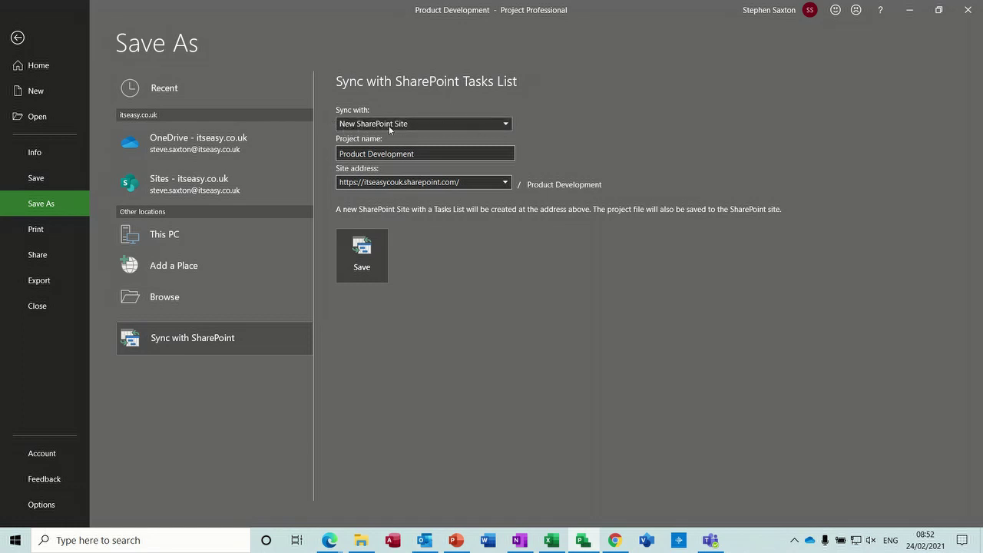
pyautogui.click(506, 128)
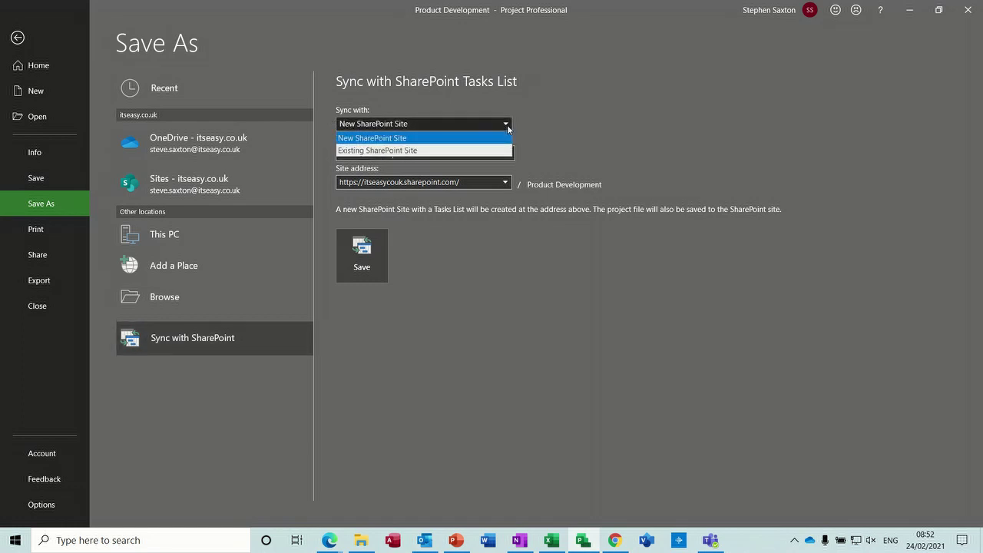
pyautogui.click(430, 152)
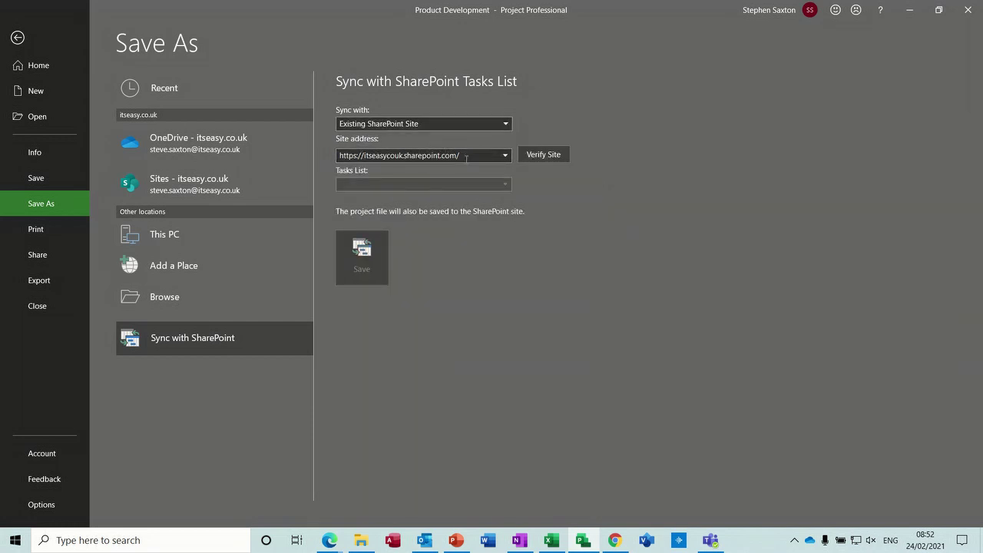
pyautogui.click(505, 157)
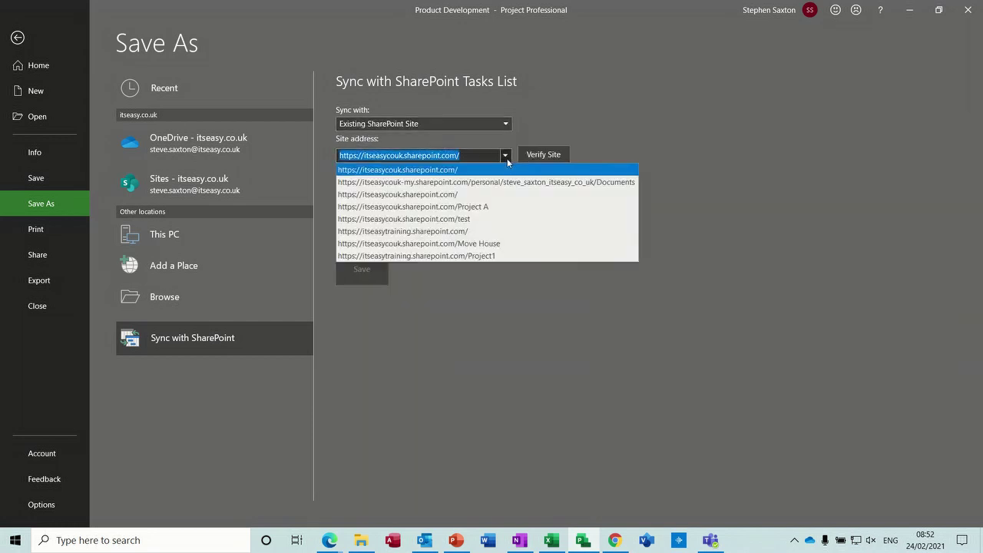
pyautogui.click(506, 158)
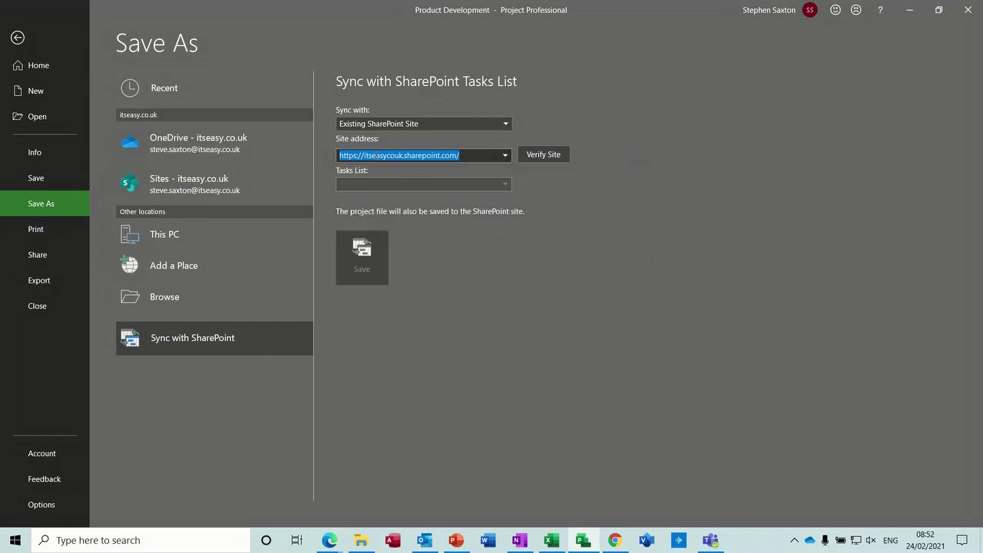
pyautogui.click(543, 154)
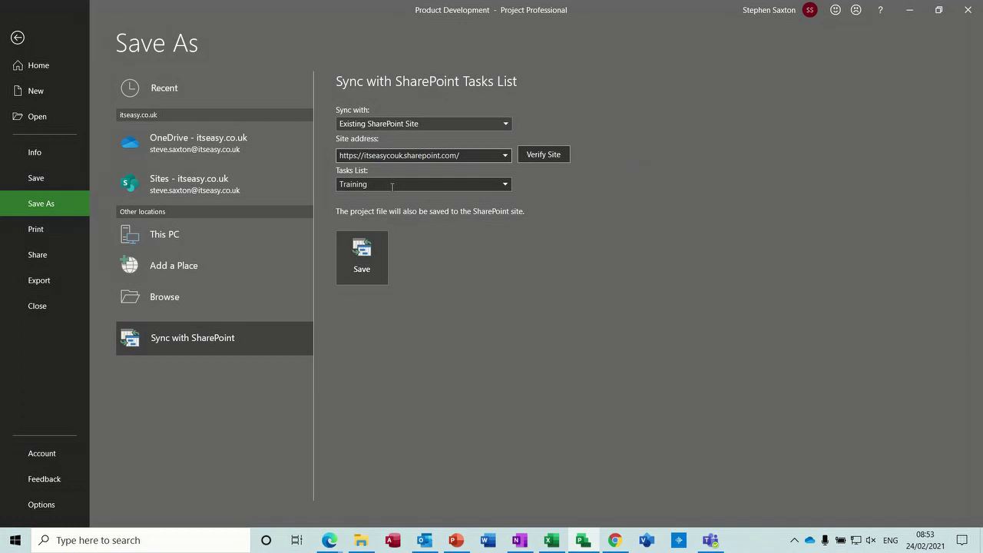
# - Name the tasks list 'Products' and save to sync the project
pyautogui.click(391, 184)
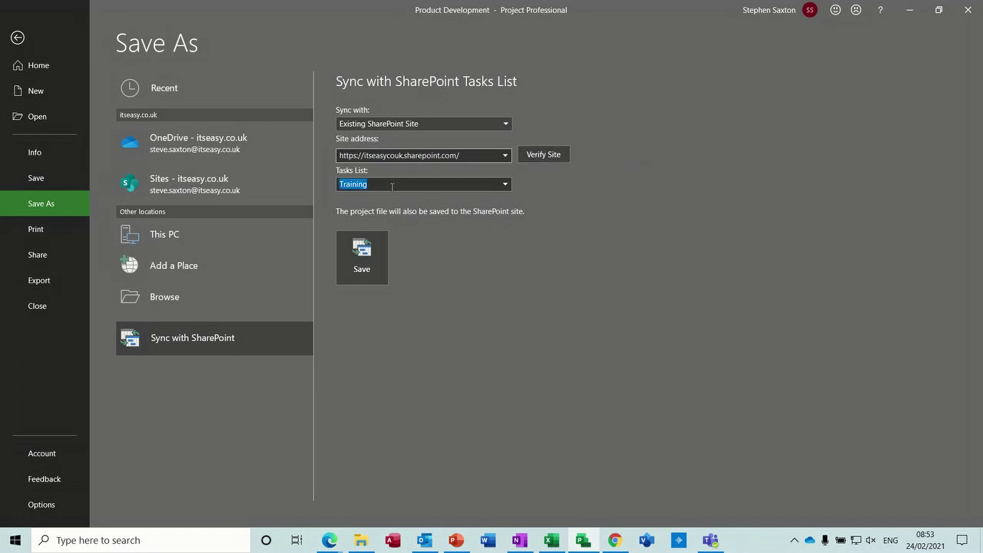
pyautogui.write('p')
pyautogui.press('BackSpace')
pyautogui.write('Products')
pyautogui.click(361, 258)
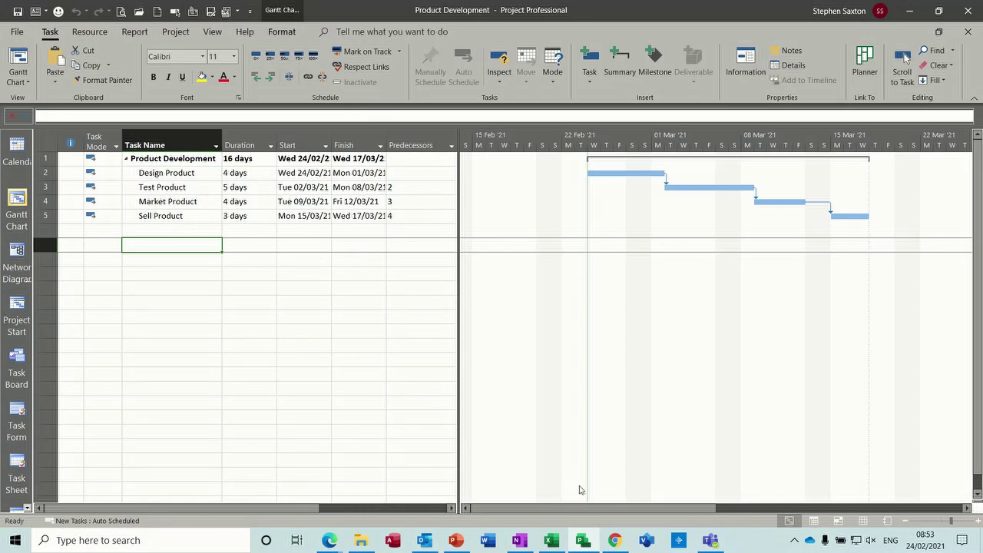
# - Check the four synced tasks under Products > Product Development in SharePoint, then return to Project
pyautogui.click(612, 539)
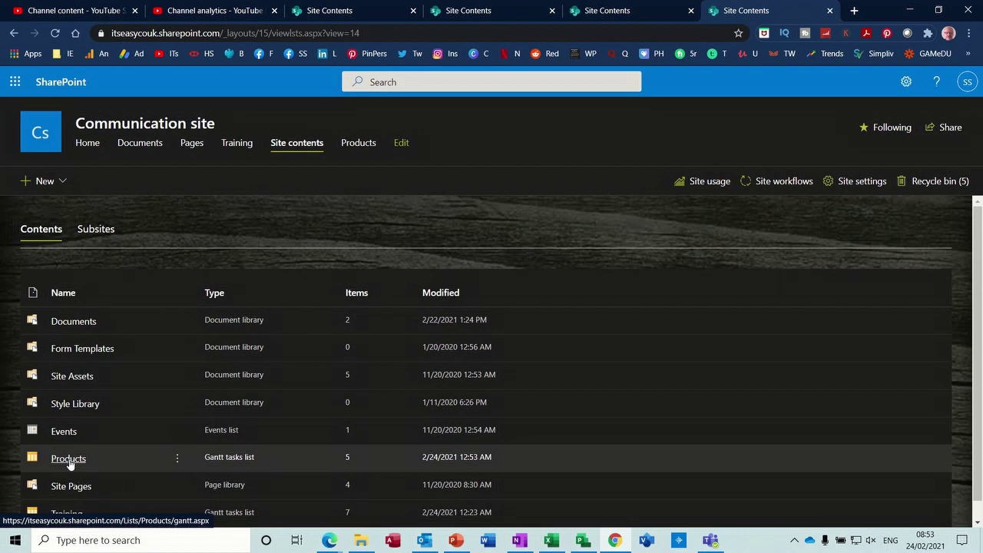
pyautogui.click(70, 463)
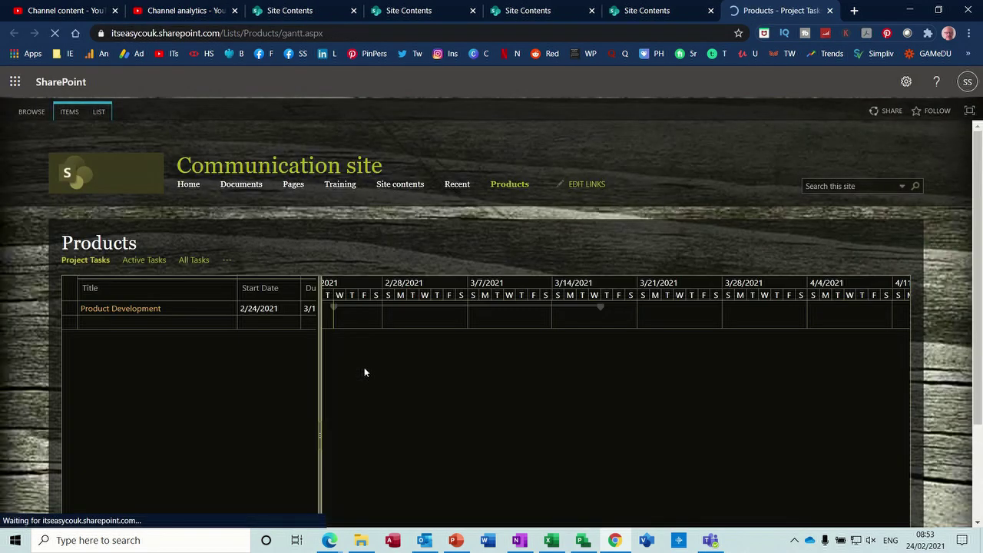
pyautogui.click(126, 309)
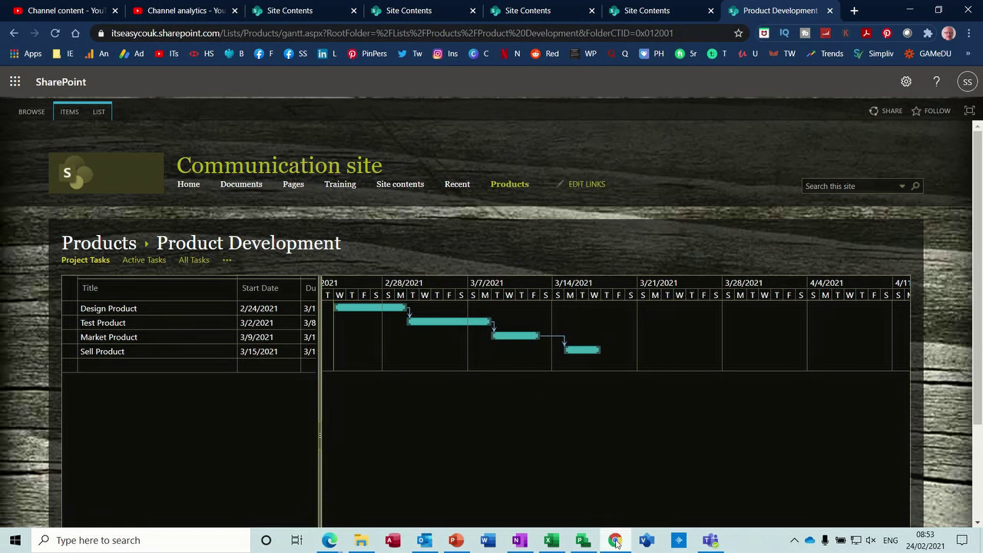
pyautogui.click(582, 540)
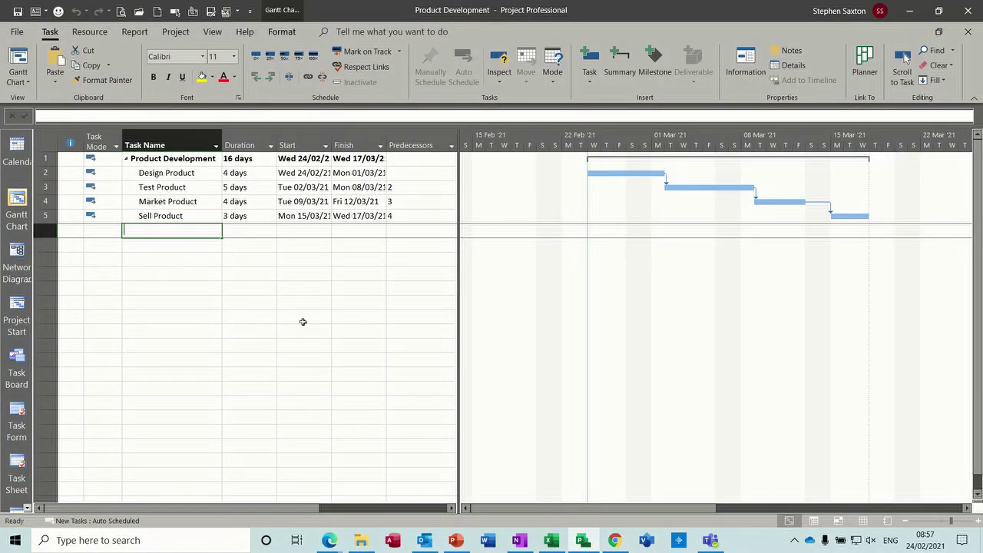
# - Add a 2-day 'review' task with predecessor 5 so it follows Sell Product
pyautogui.write('review')
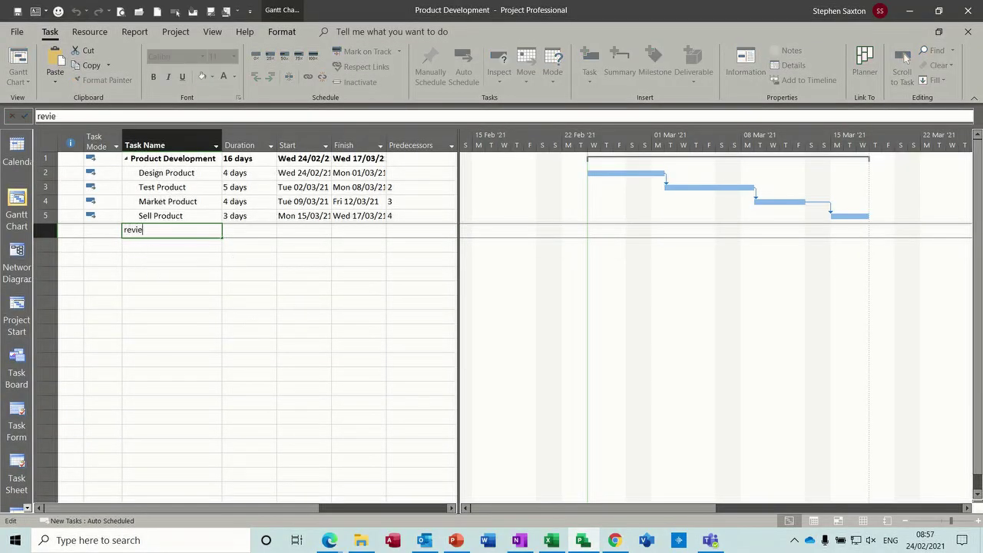
pyautogui.click(263, 230)
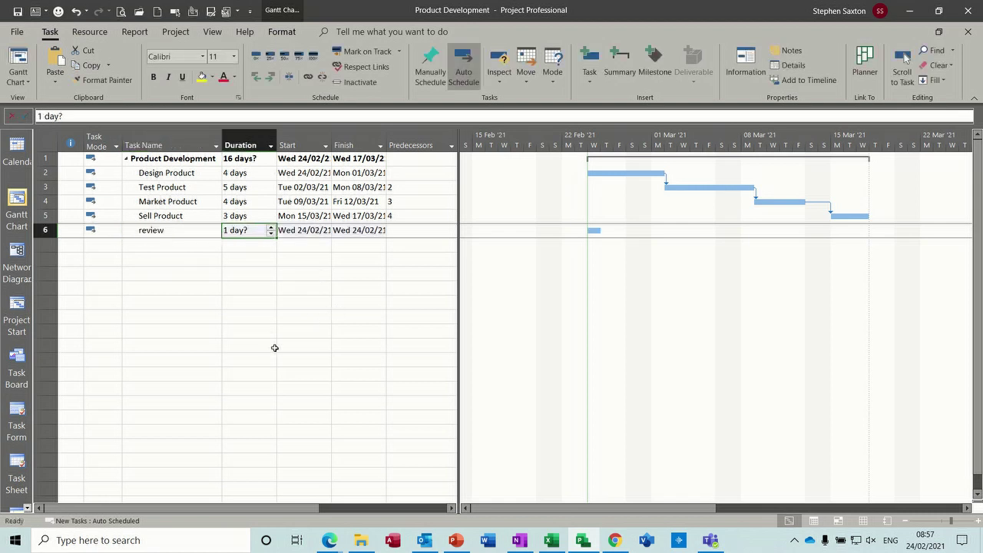
pyautogui.write('2')
pyautogui.press('Tab')
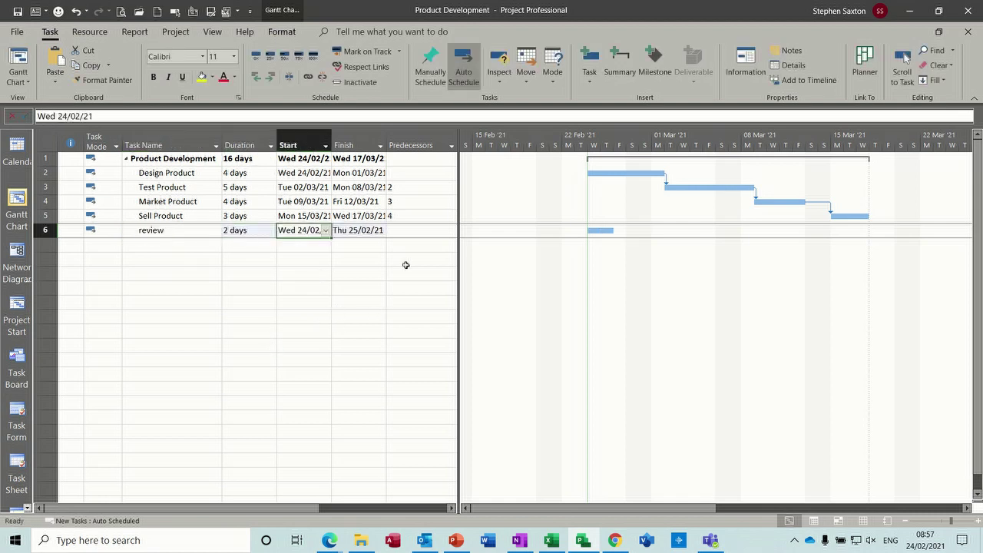
pyautogui.click(413, 230)
pyautogui.write('5')
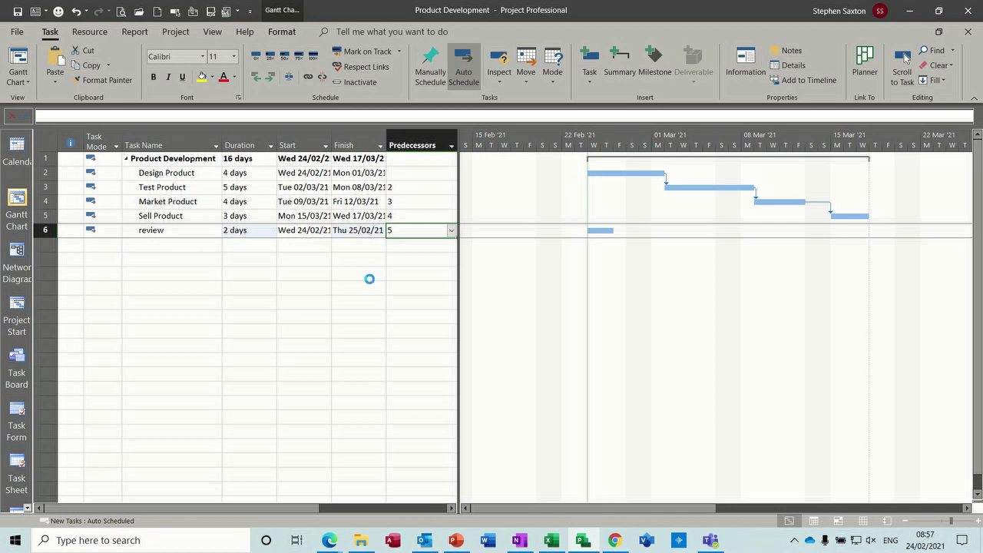
pyautogui.press('Return')
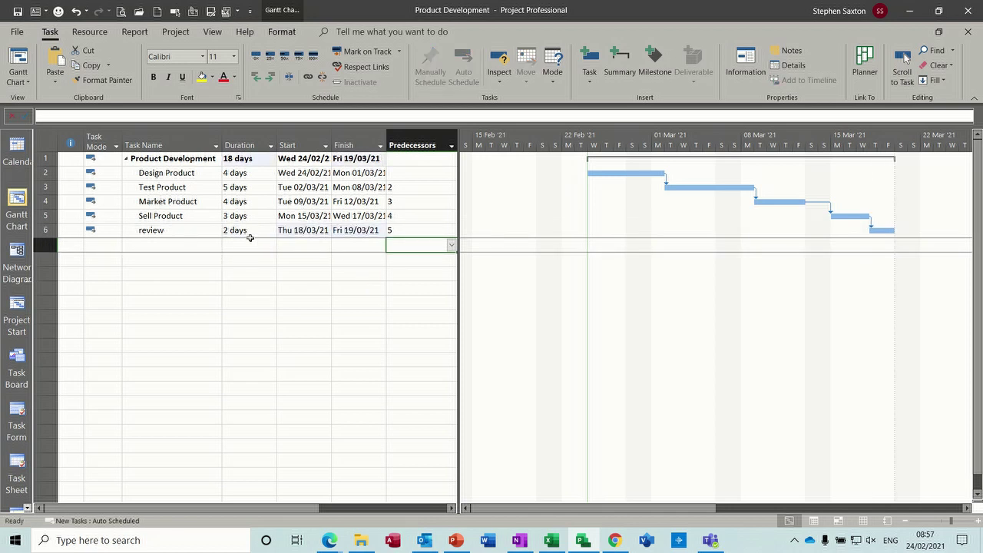
pyautogui.click(615, 544)
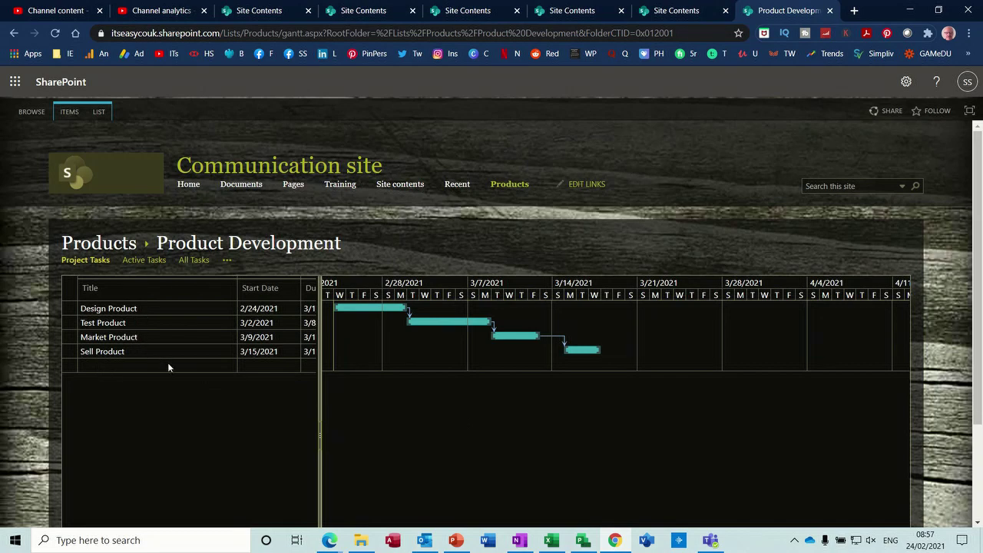
pyautogui.click(583, 543)
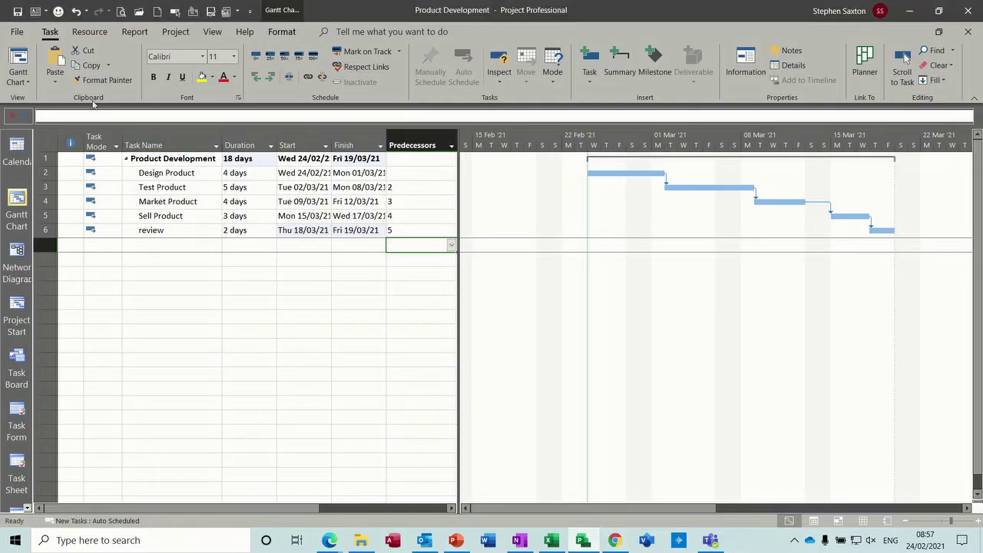
# - Re-sync the updated plan to the Products list and bring up SharePoint's task view
pyautogui.click(15, 31)
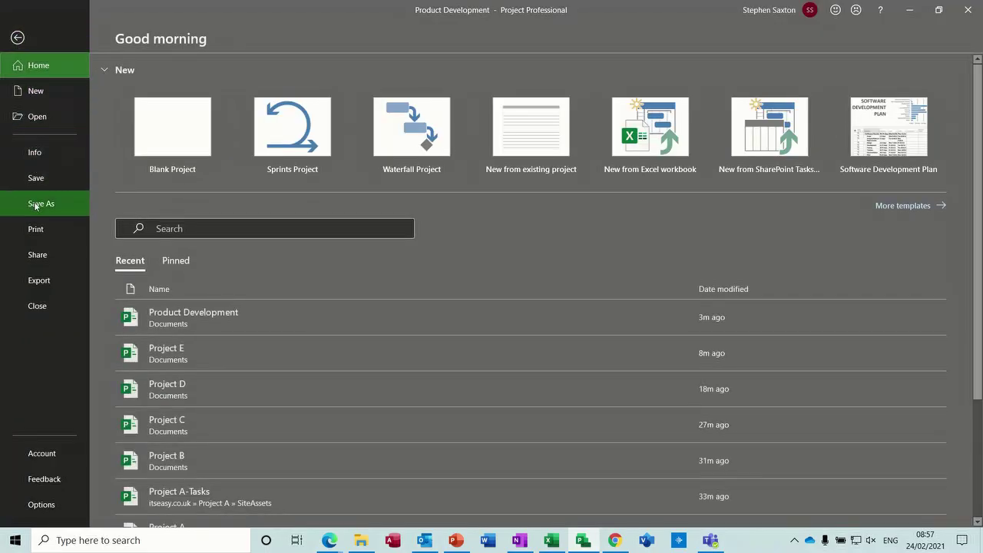
pyautogui.click(35, 205)
pyautogui.click(200, 338)
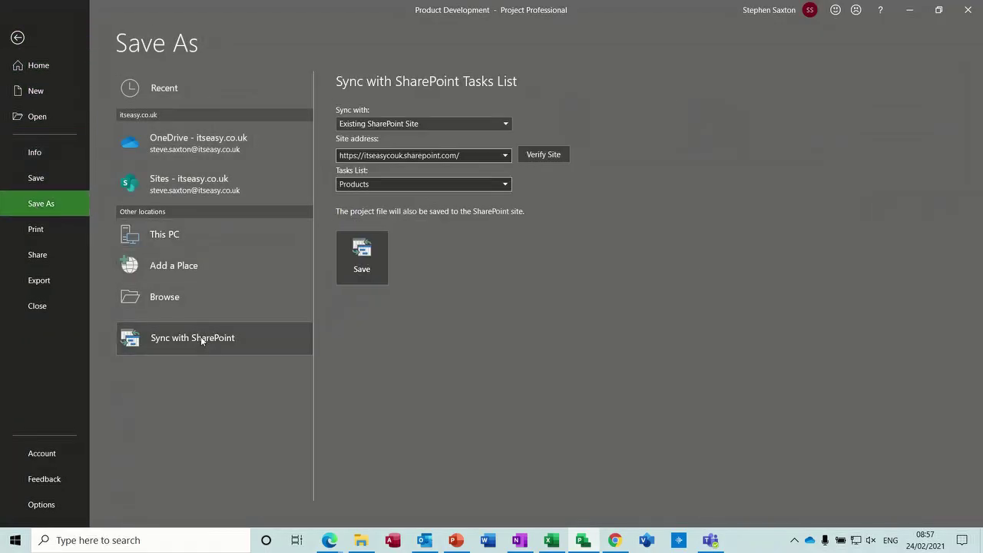
pyautogui.click(364, 264)
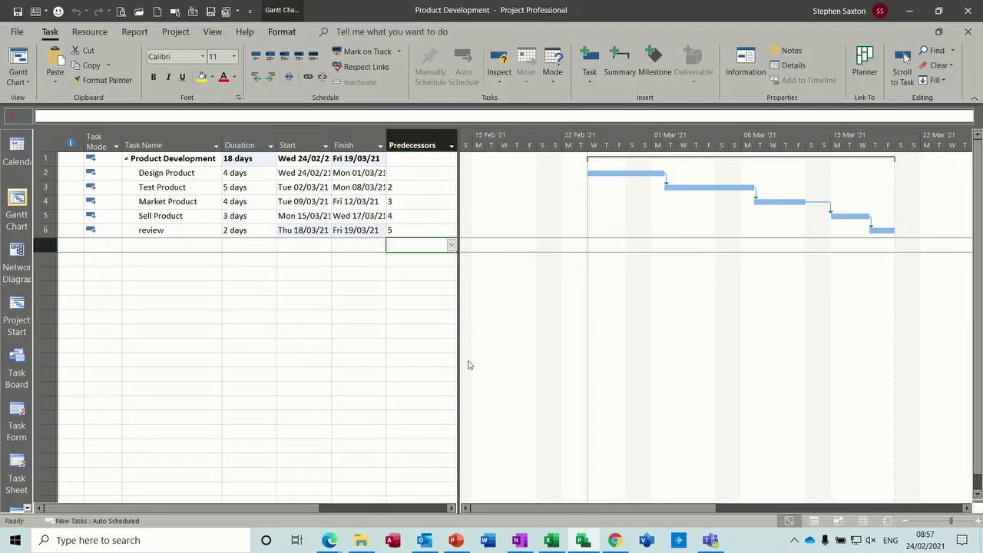
pyautogui.click(615, 540)
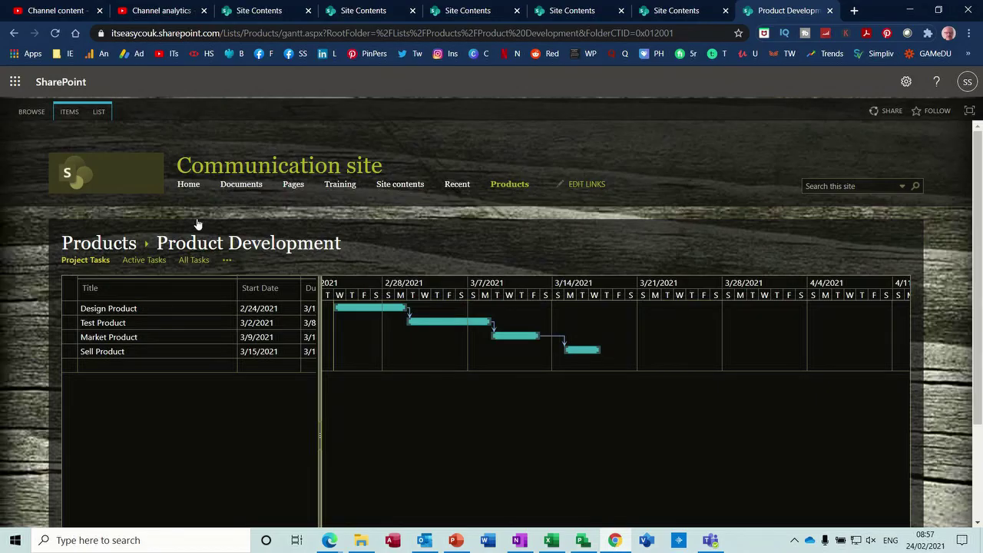
# - Reload the list and start a new Test task with start date 2/25/2021
pyautogui.click(56, 34)
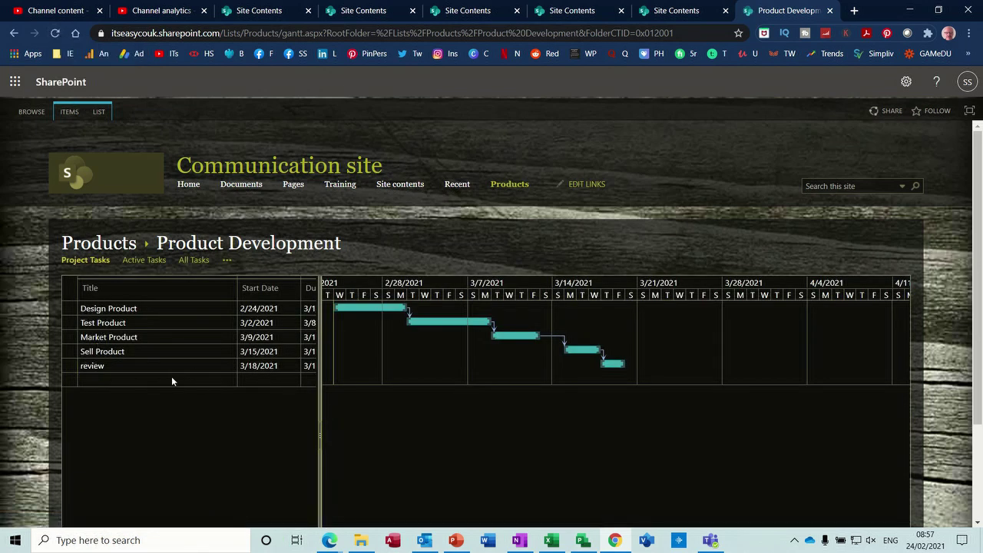
pyautogui.click(120, 380)
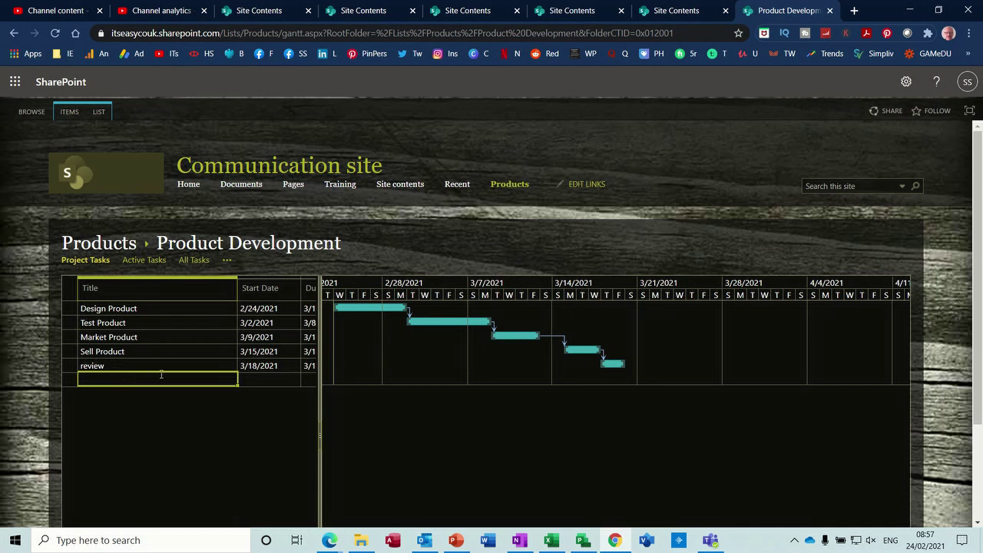
pyautogui.write('Test')
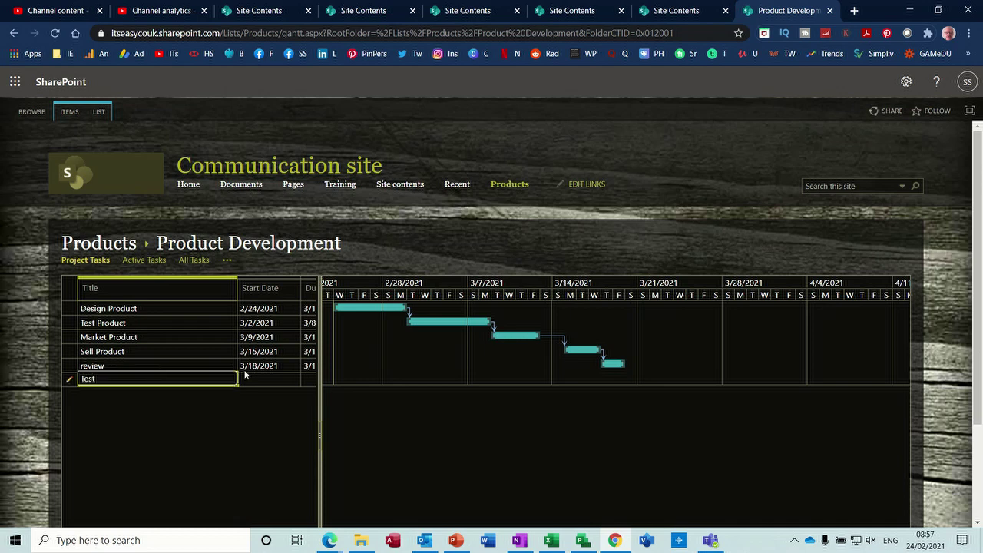
pyautogui.click(254, 379)
pyautogui.click(227, 378)
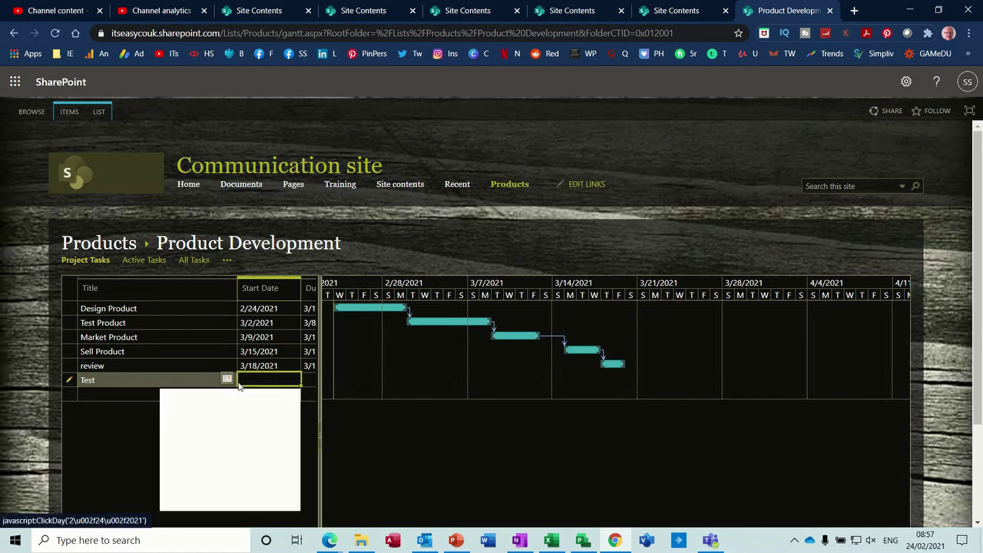
pyautogui.click(254, 471)
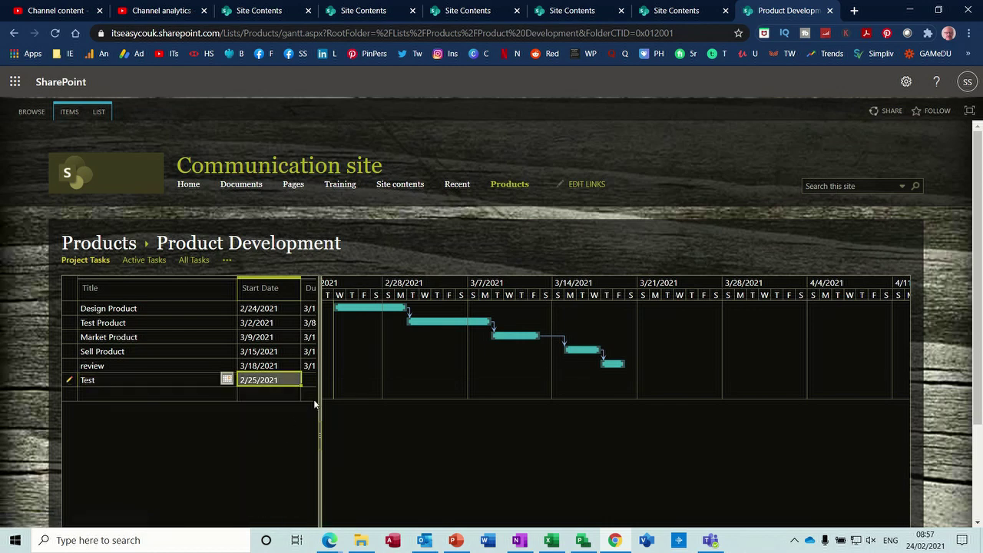
# - Give Test a due date of 3/3/2021 and save the row
pyautogui.moveTo(314, 403); pyautogui.dragTo(550, 400)
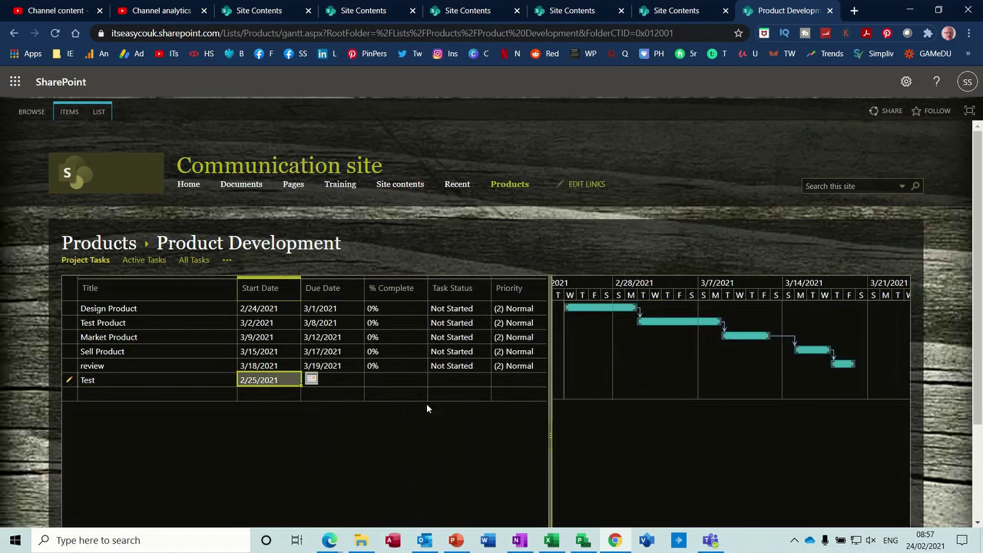
pyautogui.click(326, 379)
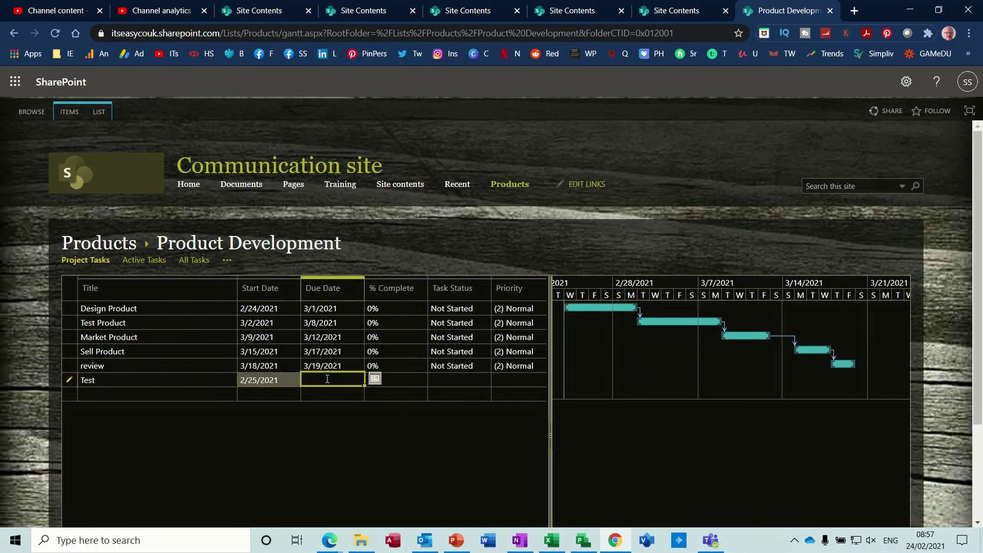
pyautogui.click(374, 380)
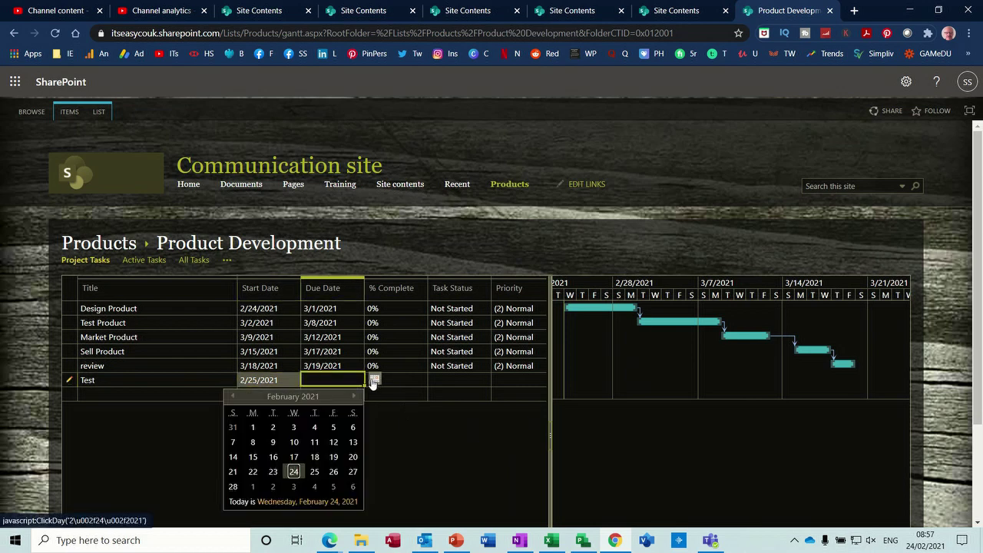
pyautogui.click(294, 487)
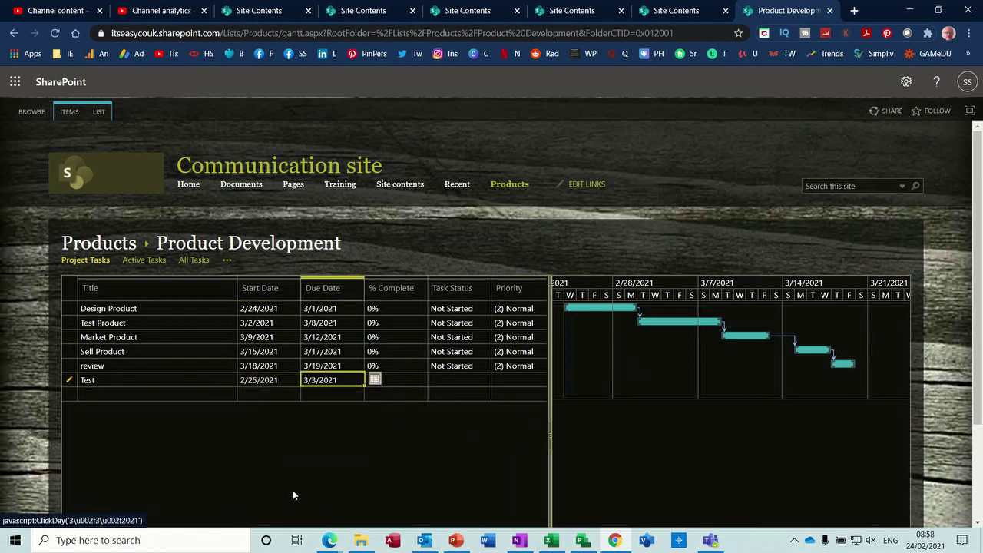
pyautogui.click(457, 380)
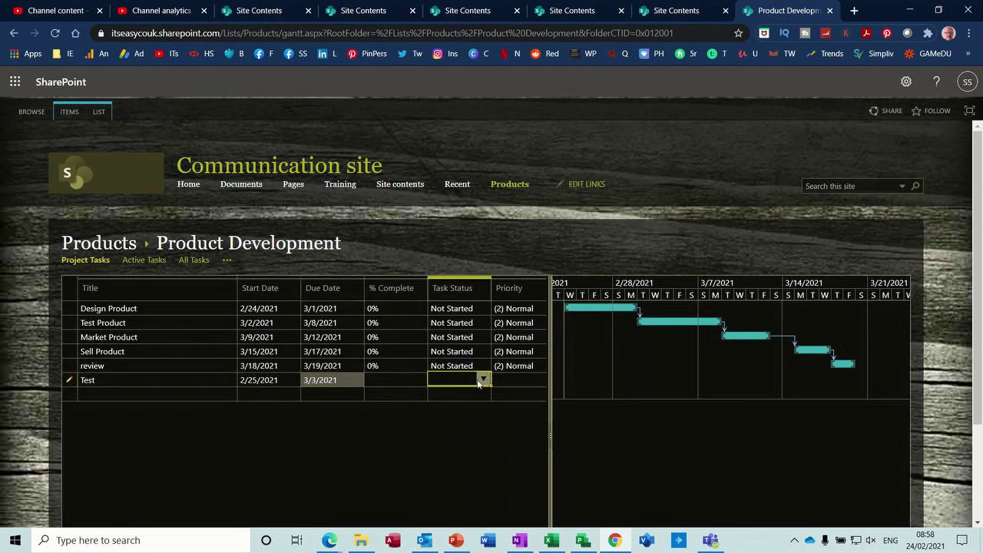
pyautogui.click(392, 394)
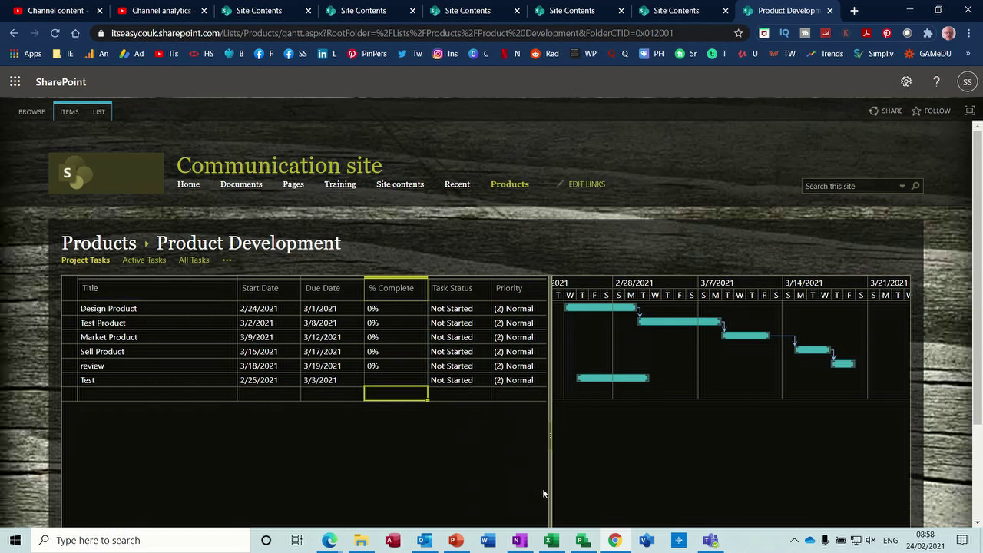
pyautogui.click(583, 540)
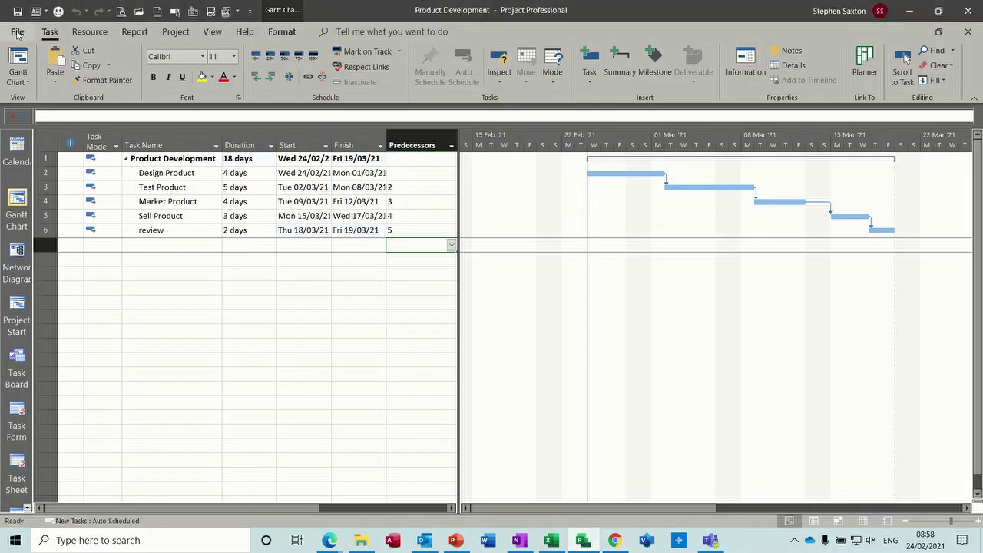
# - Re-sync with SharePoint so the Test task (25/02/21–03/03/21) joins the plan
pyautogui.click(17, 33)
pyautogui.click(38, 203)
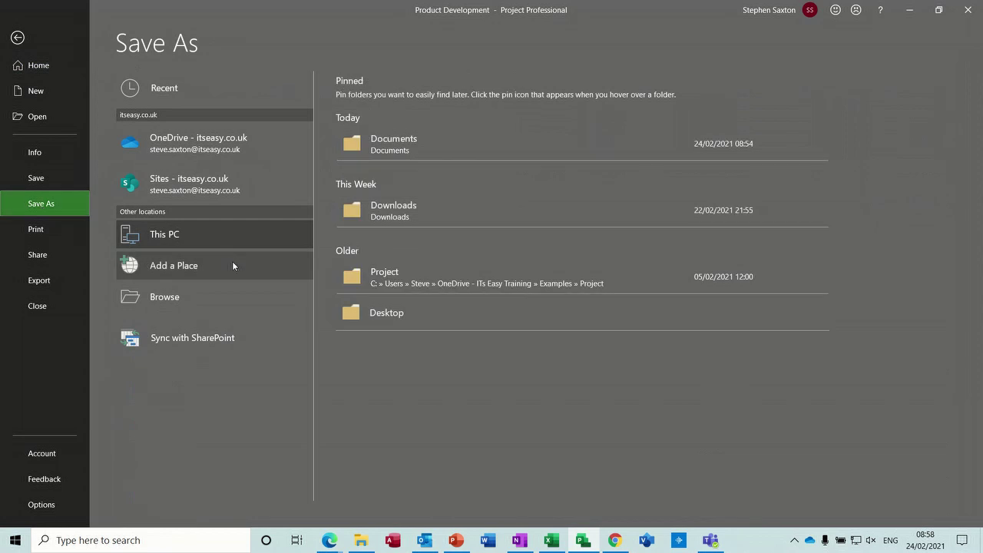
pyautogui.click(209, 335)
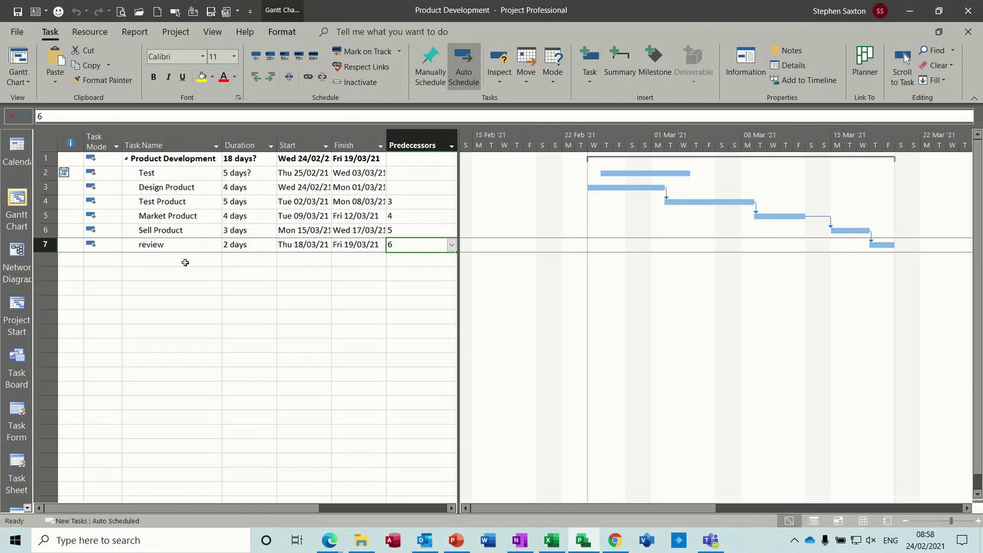
pyautogui.click(183, 259)
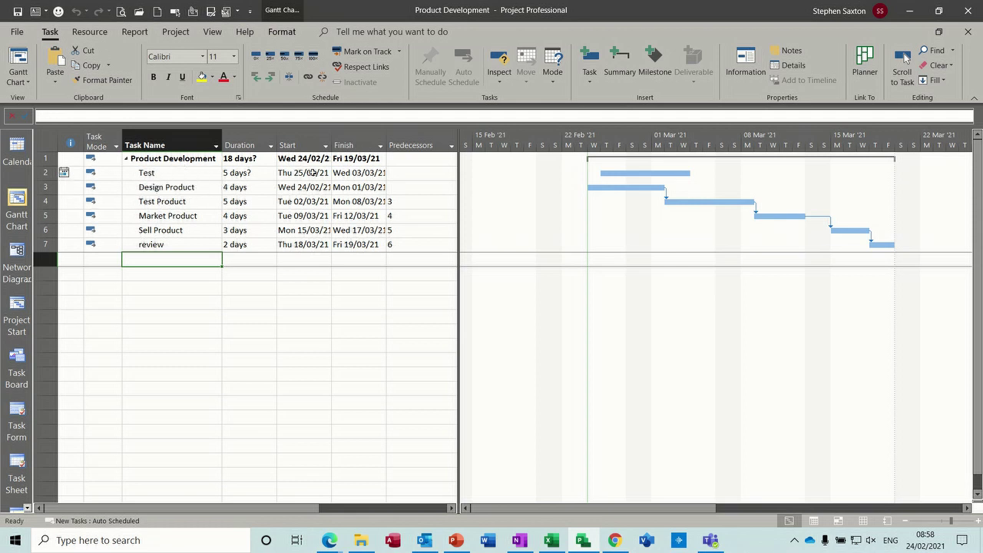
# - Enter a new task name in the empty row below Test and save it
pyautogui.click(614, 540)
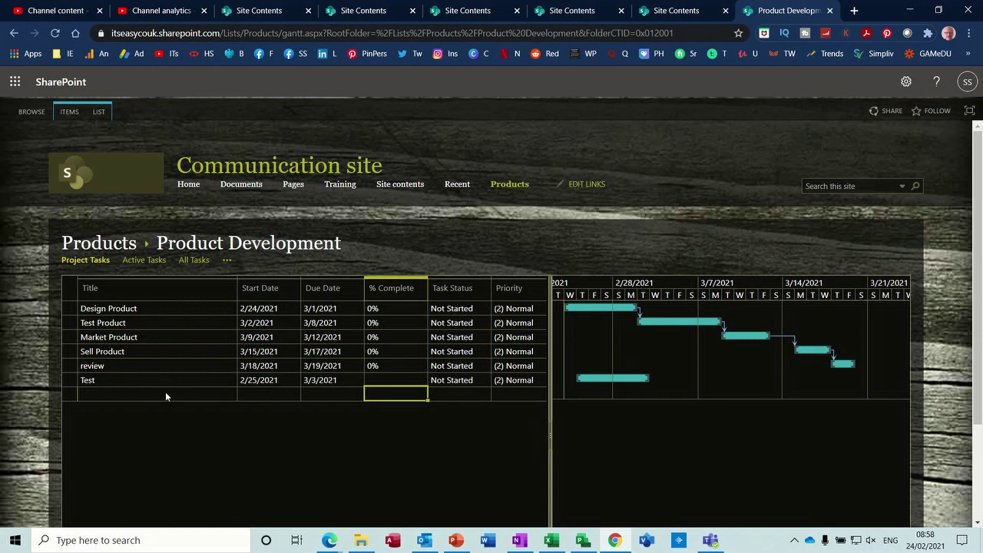
pyautogui.click(164, 393)
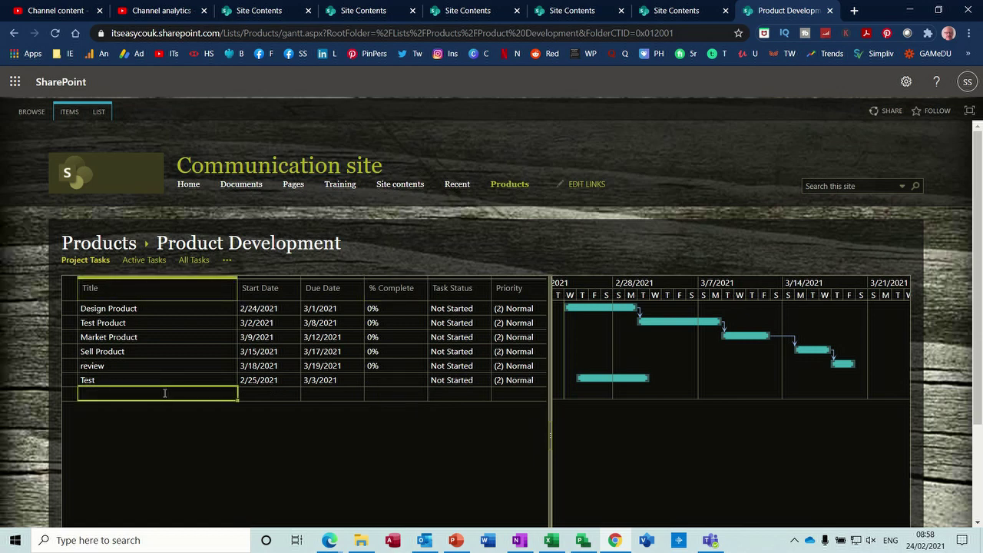
pyautogui.write('steve')
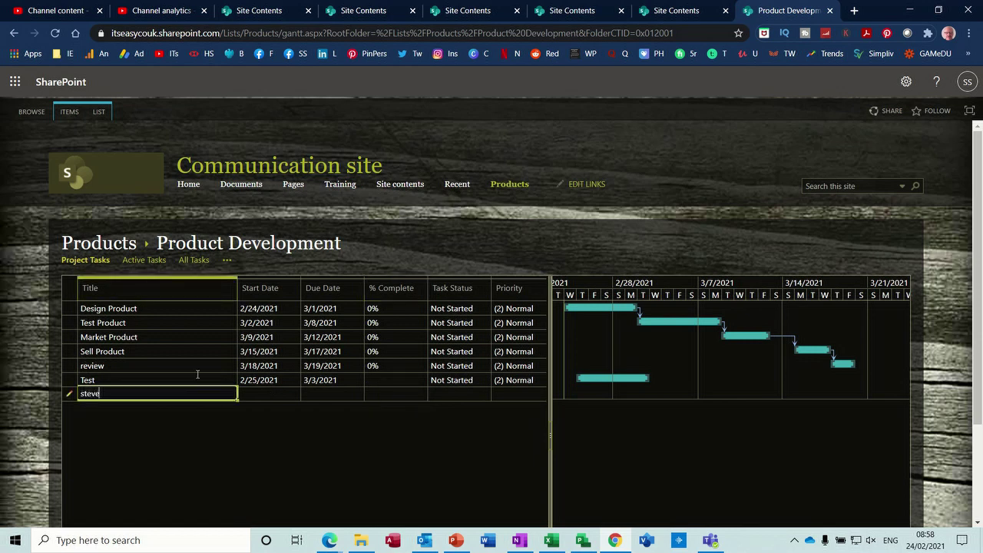
pyautogui.click(198, 374)
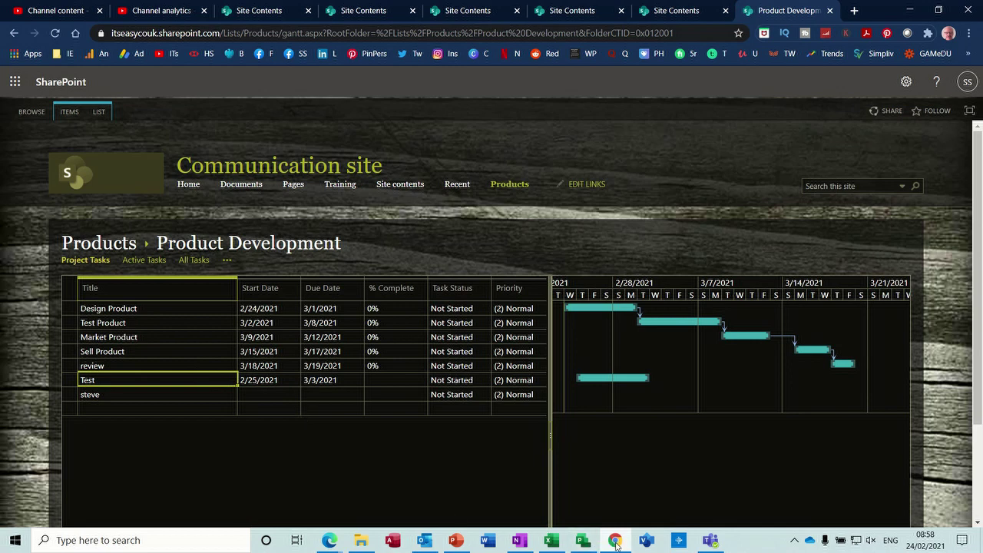
# - Re-sync the plan with the Products list to pull in the new one-day task
pyautogui.click(584, 541)
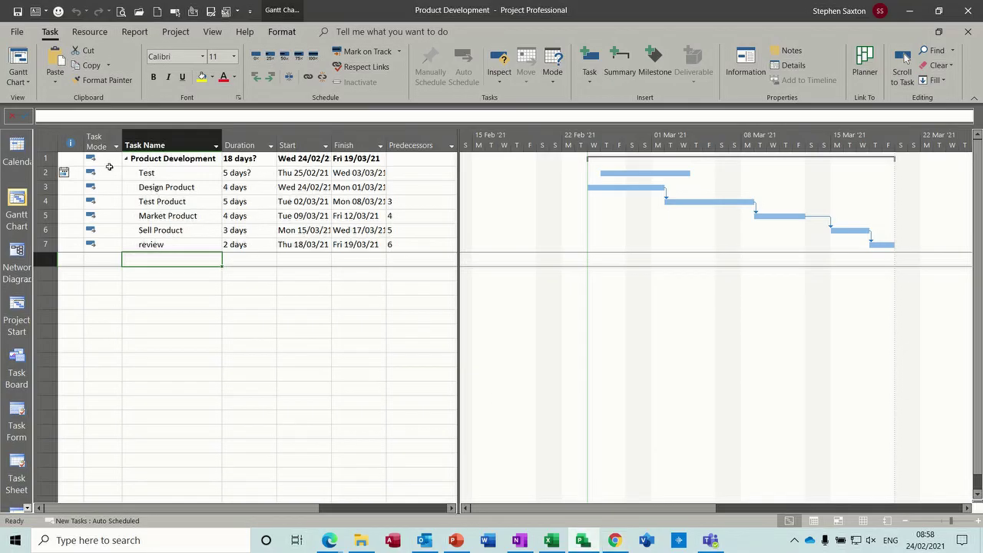
pyautogui.click(16, 31)
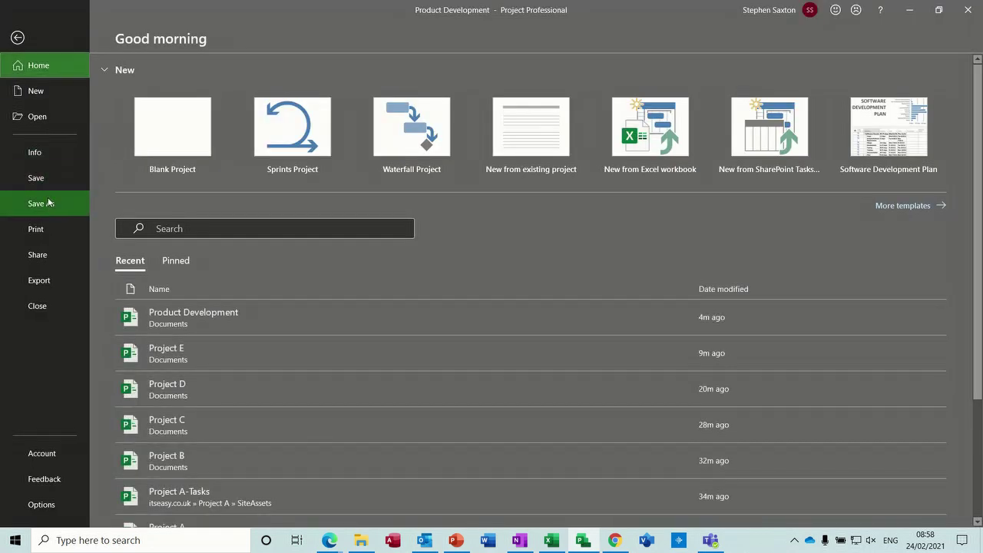
pyautogui.click(51, 206)
pyautogui.click(186, 345)
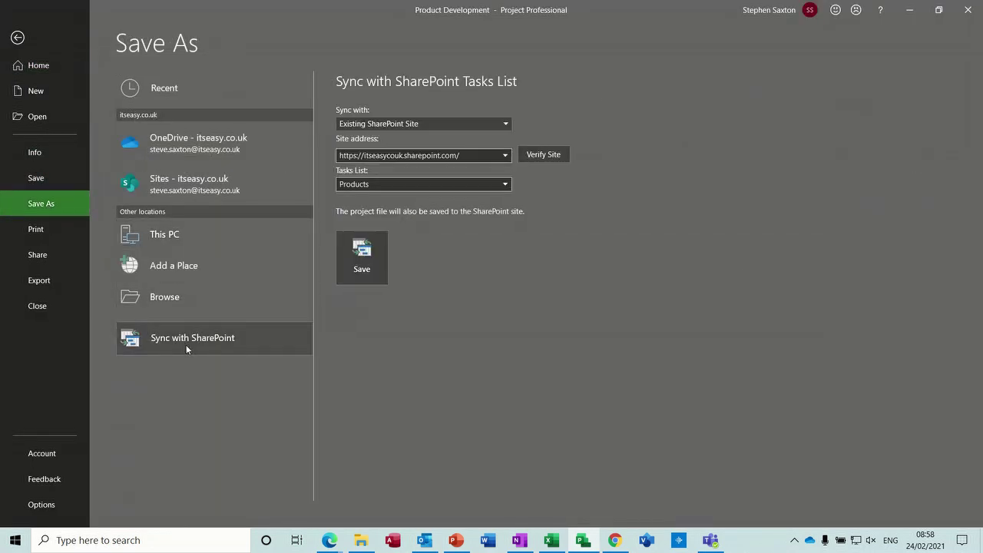
pyautogui.click(363, 270)
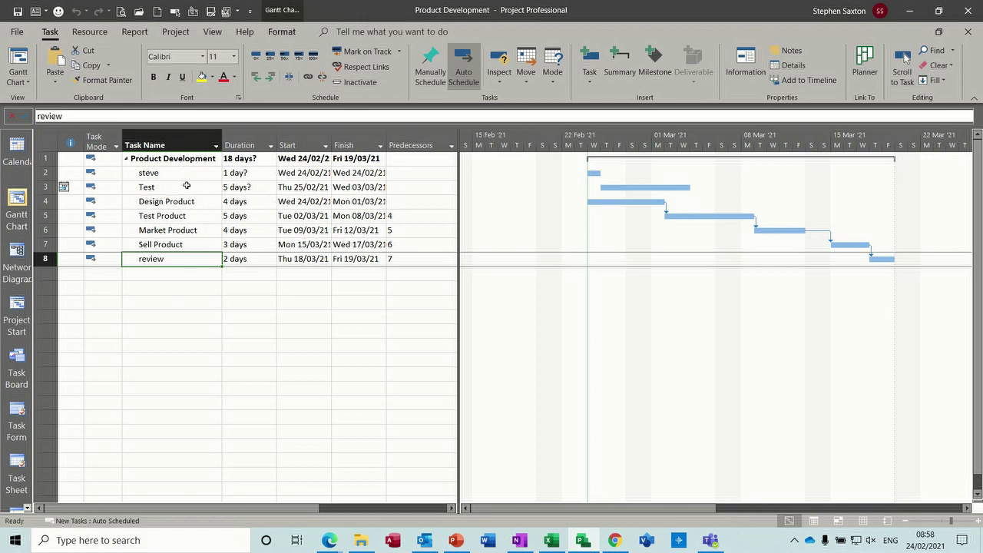
pyautogui.click(624, 542)
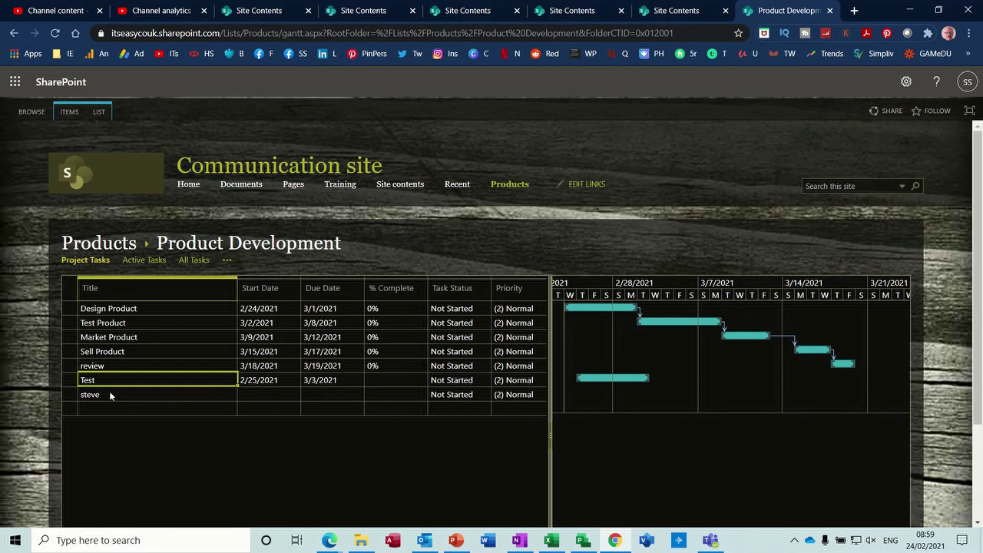
pyautogui.click(67, 379)
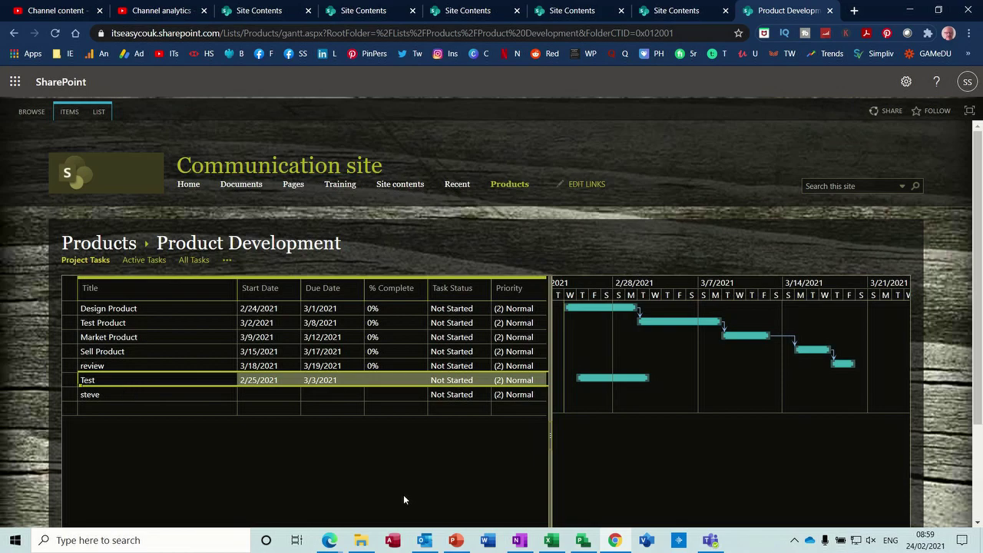
pyautogui.click(583, 540)
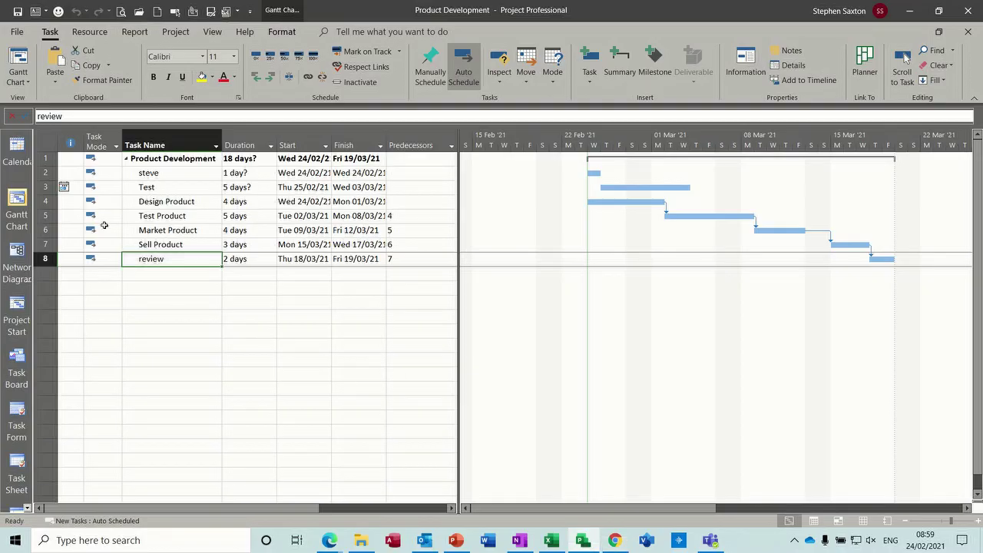
# - Delete the two tasks that came in from SharePoint
pyautogui.moveTo(45, 172); pyautogui.dragTo(46, 187)
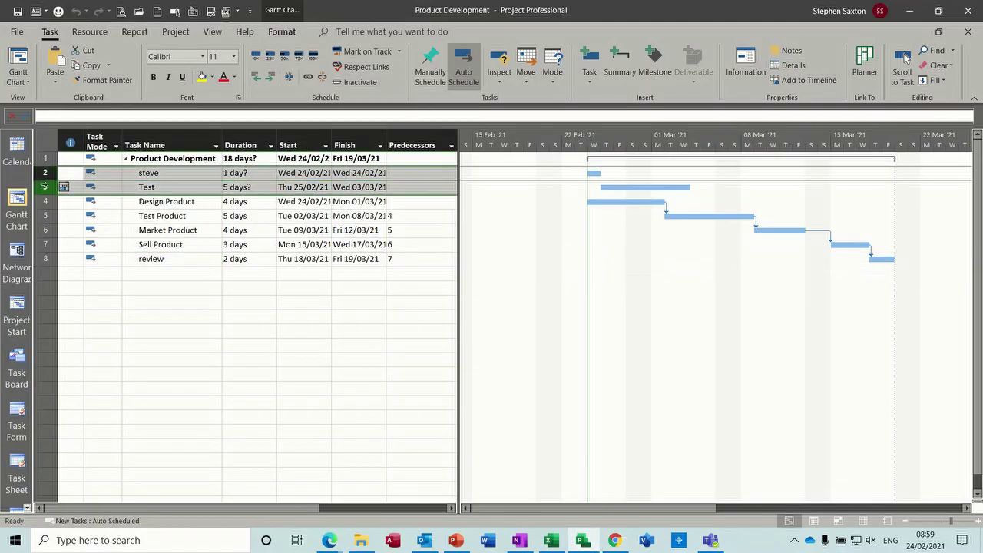
pyautogui.press('Delete')
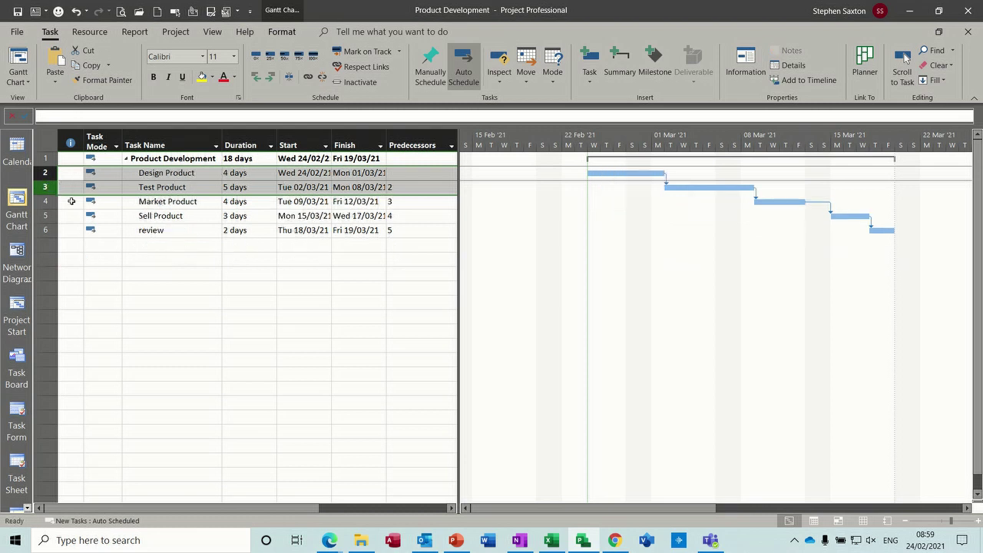
pyautogui.click(145, 243)
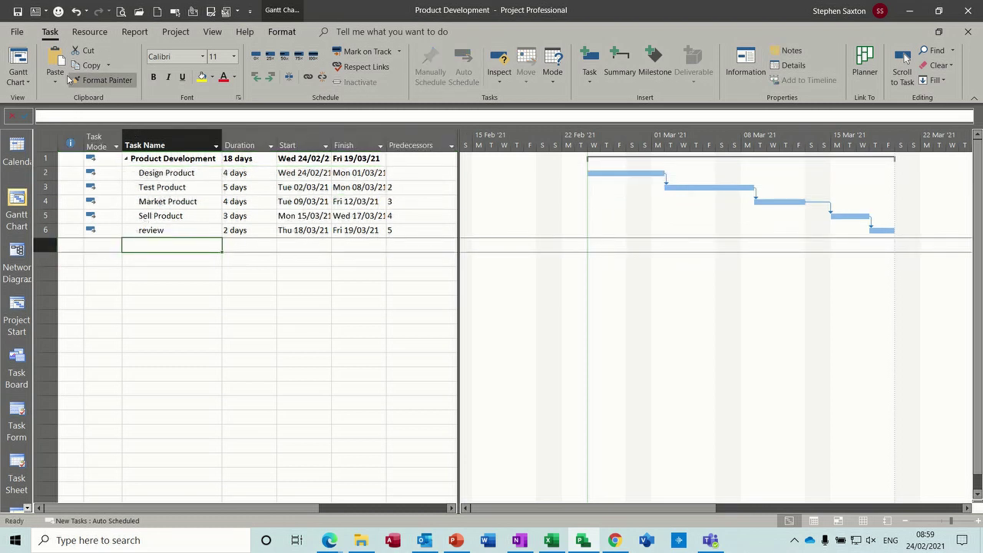
# - Sync to the Products list, keeping Microsoft Project's version for both conflicting tasks
pyautogui.click(17, 32)
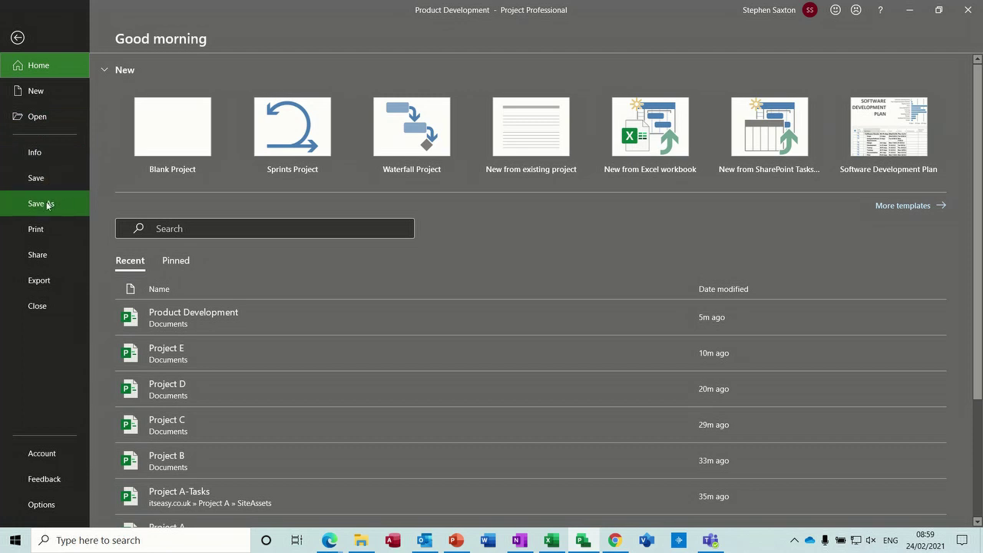
pyautogui.click(42, 204)
pyautogui.click(190, 344)
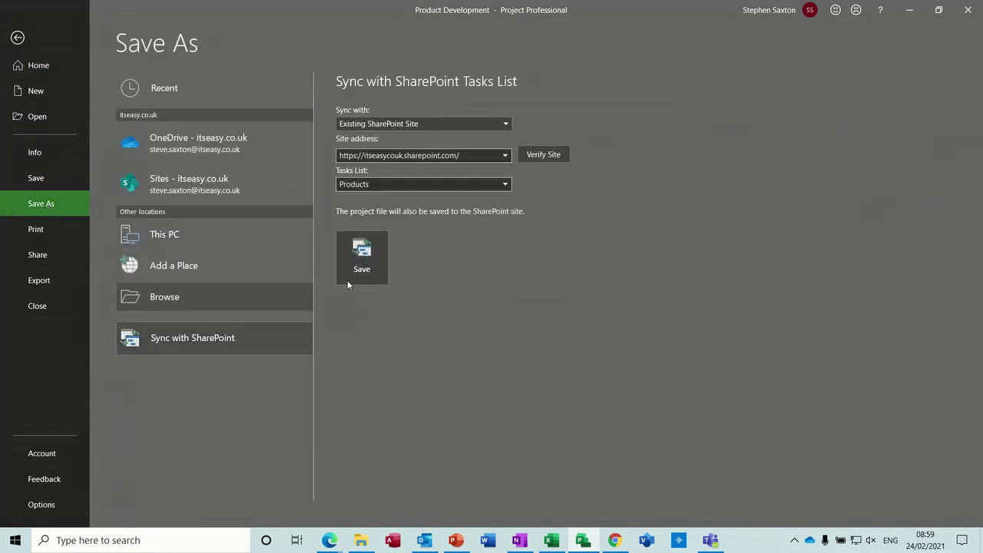
pyautogui.click(376, 270)
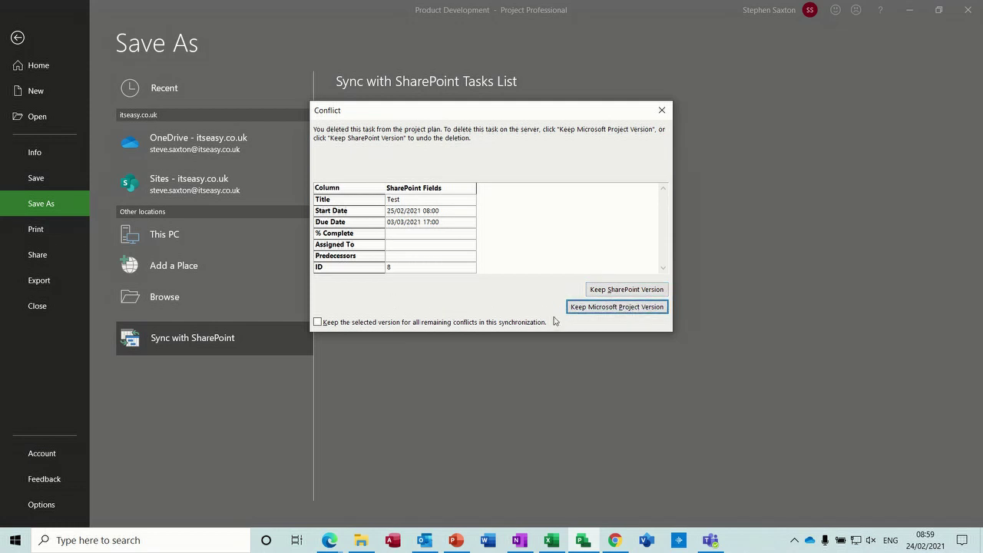
pyautogui.click(633, 307)
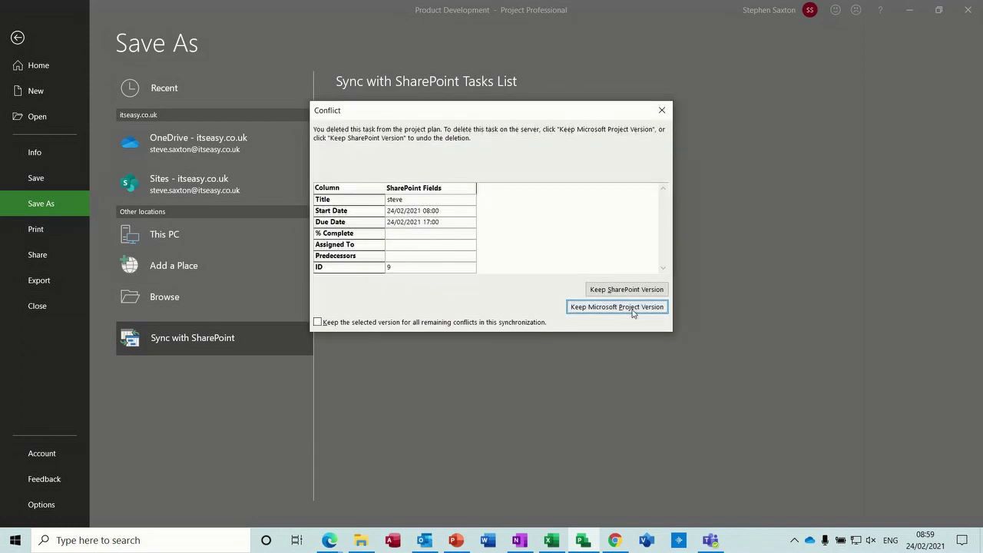
pyautogui.click(633, 307)
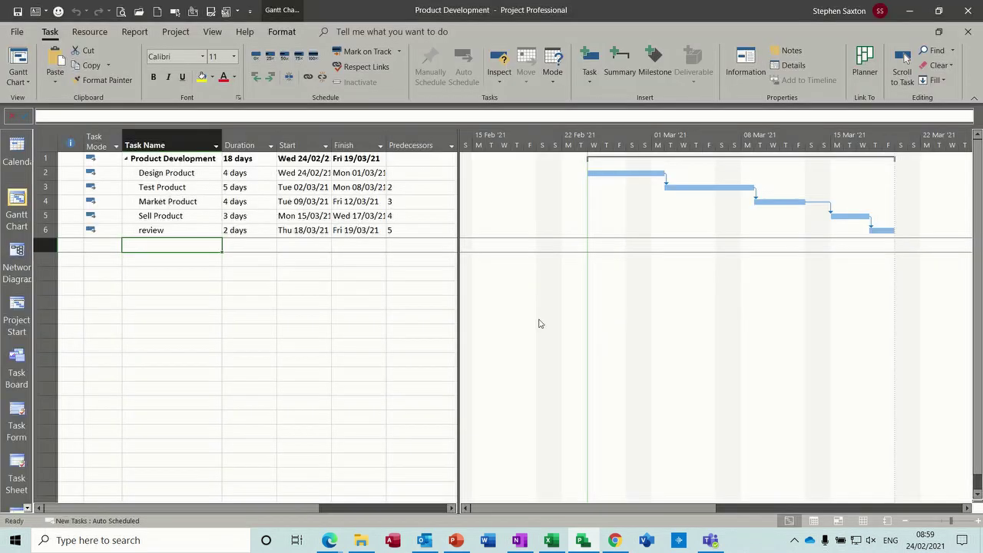
pyautogui.click(614, 540)
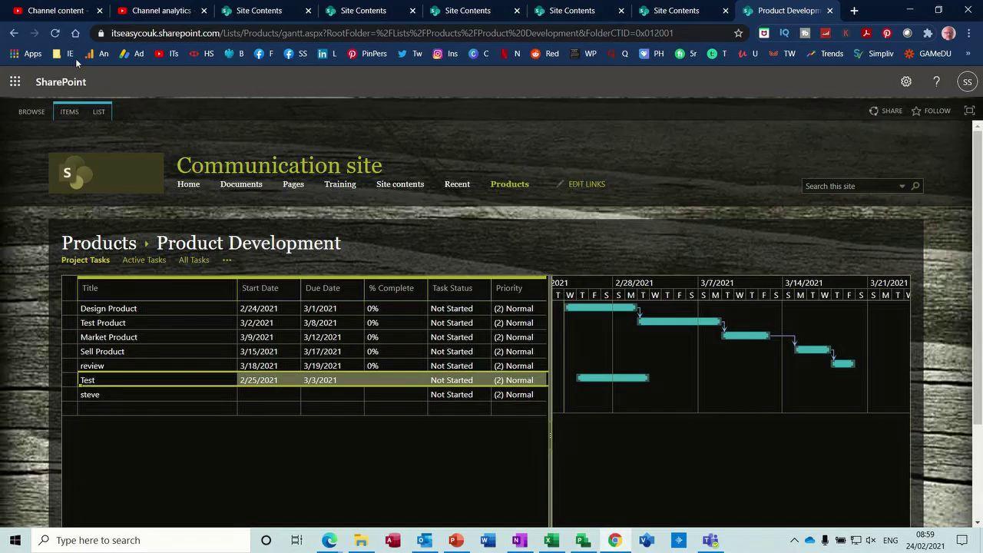
# - Reload the Product Development page to confirm five tasks, then move to Teams
pyautogui.click(56, 34)
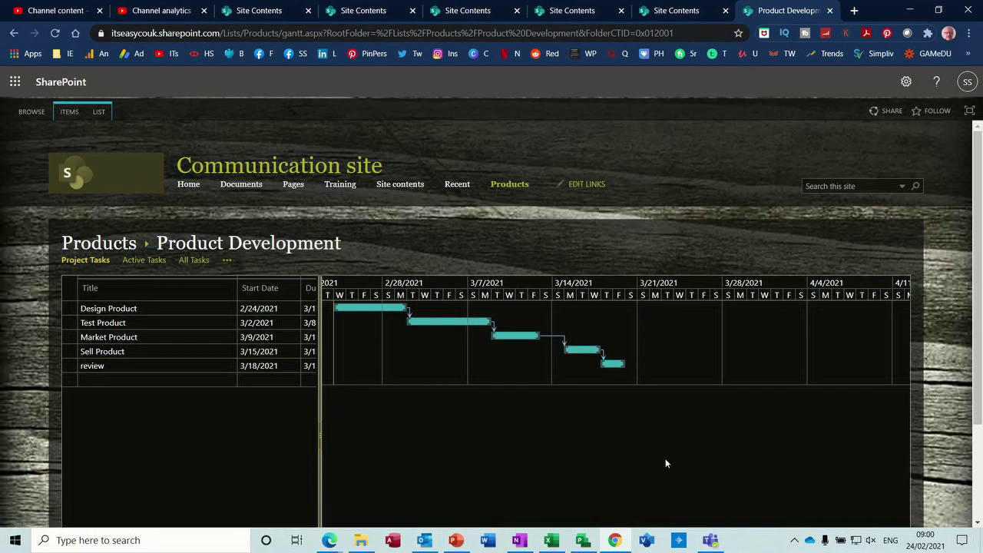
pyautogui.click(710, 540)
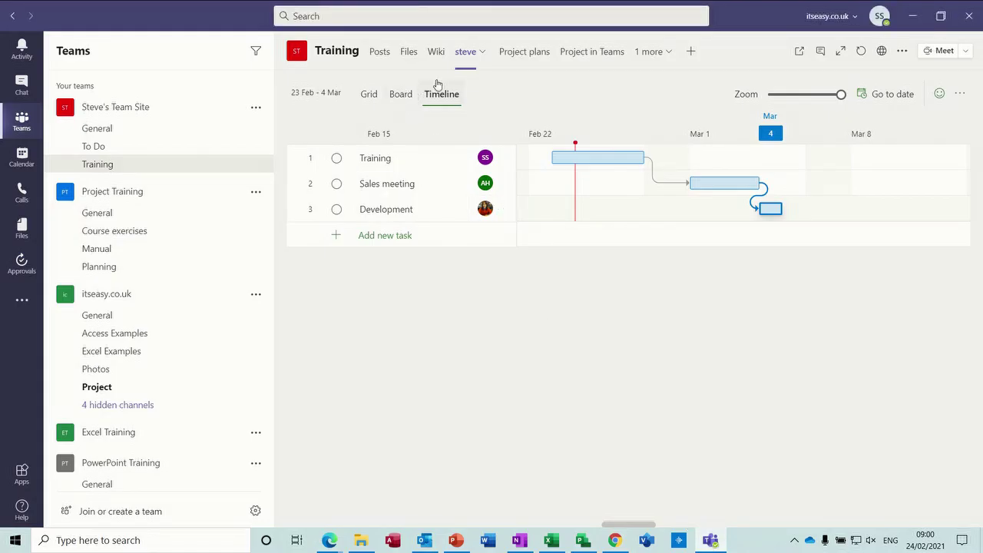
# - Add a Website tab to the Training channel and name it 'Products'
pyautogui.click(691, 53)
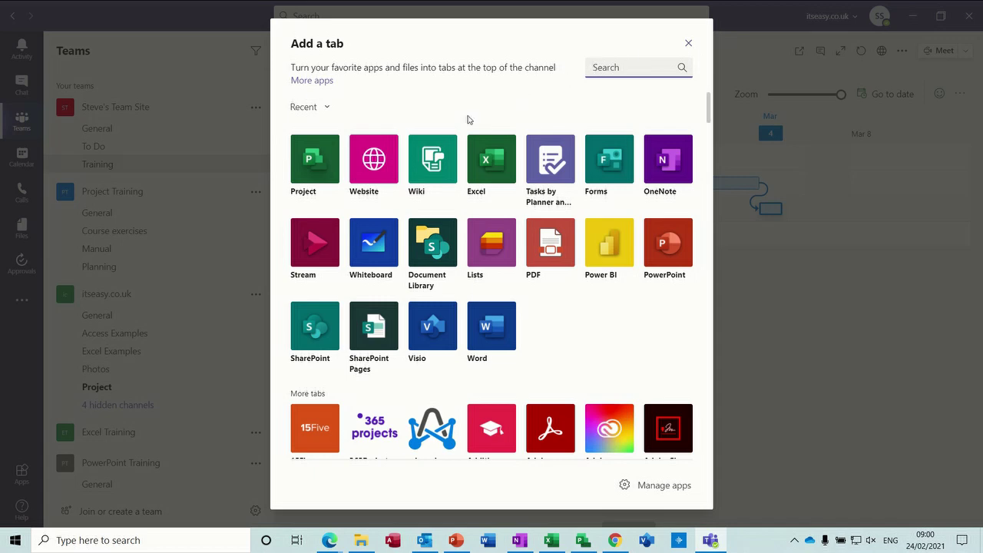
pyautogui.click(375, 168)
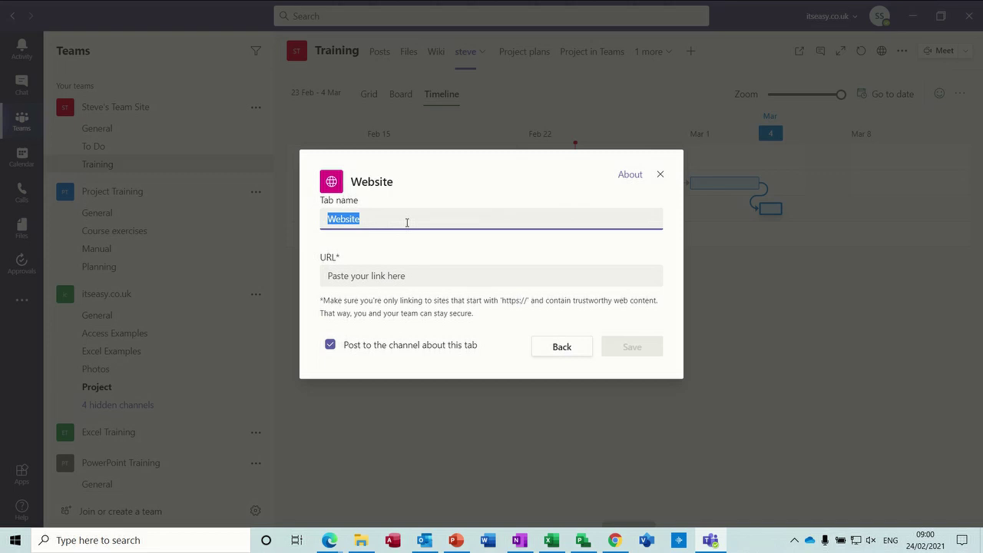
pyautogui.write('pro')
pyautogui.press('BackSpace')
pyautogui.write('Products')
pyautogui.click(334, 279)
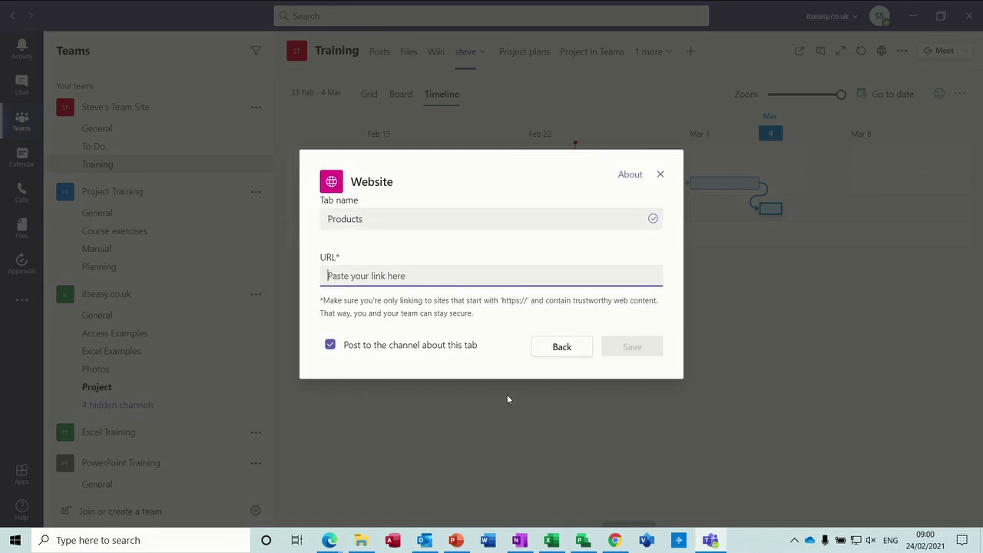
# - Copy the SharePoint Product Development page address from Chrome for the tab's URL
pyautogui.click(615, 542)
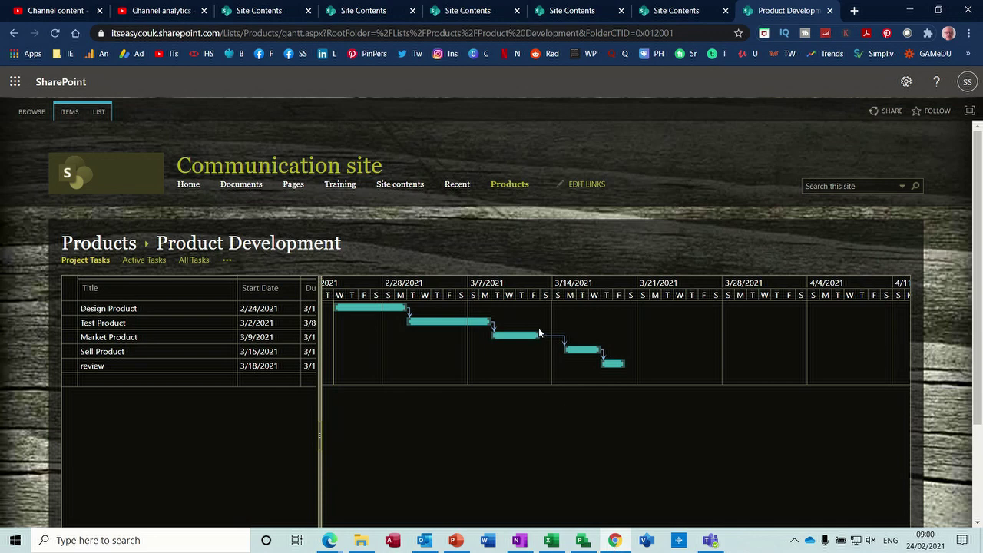
pyautogui.click(685, 34)
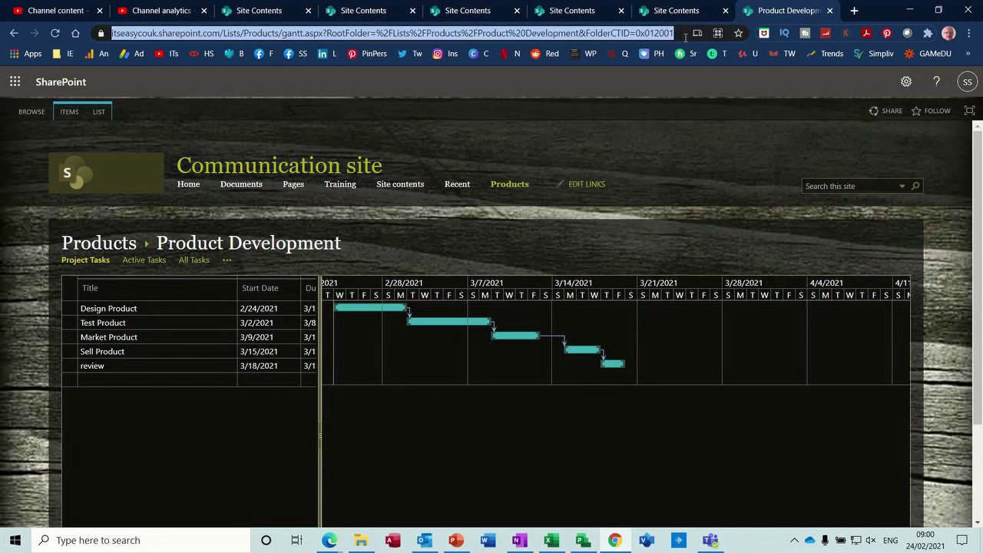
pyautogui.click(710, 540)
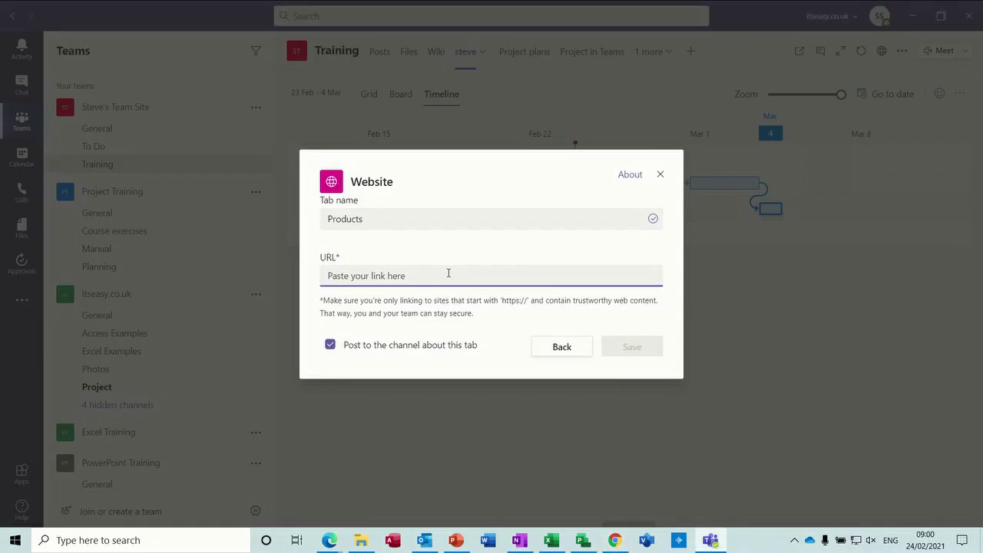
# - Paste the SharePoint address, save the Products tab, and return to the Project plan
pyautogui.hotkey('ctrl', 'v')
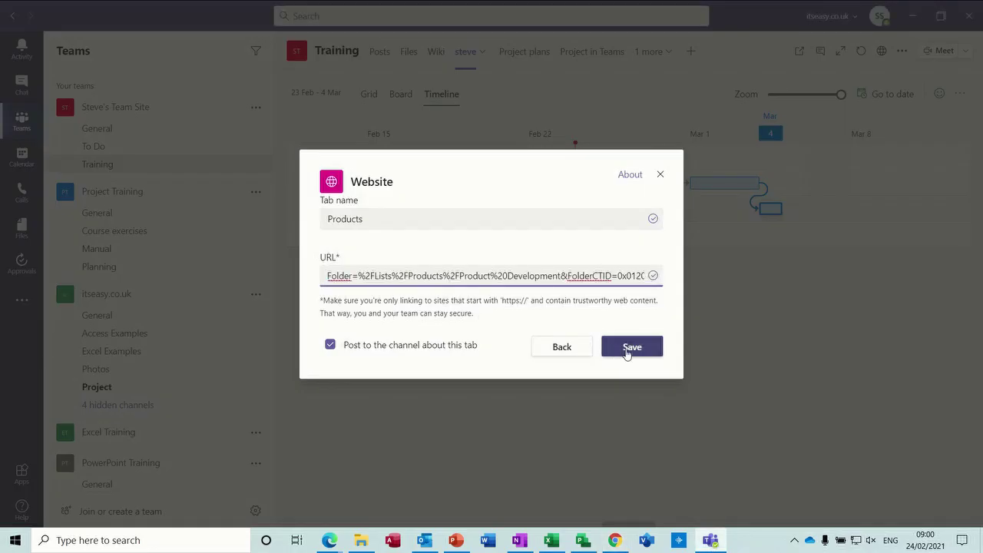
pyautogui.click(627, 352)
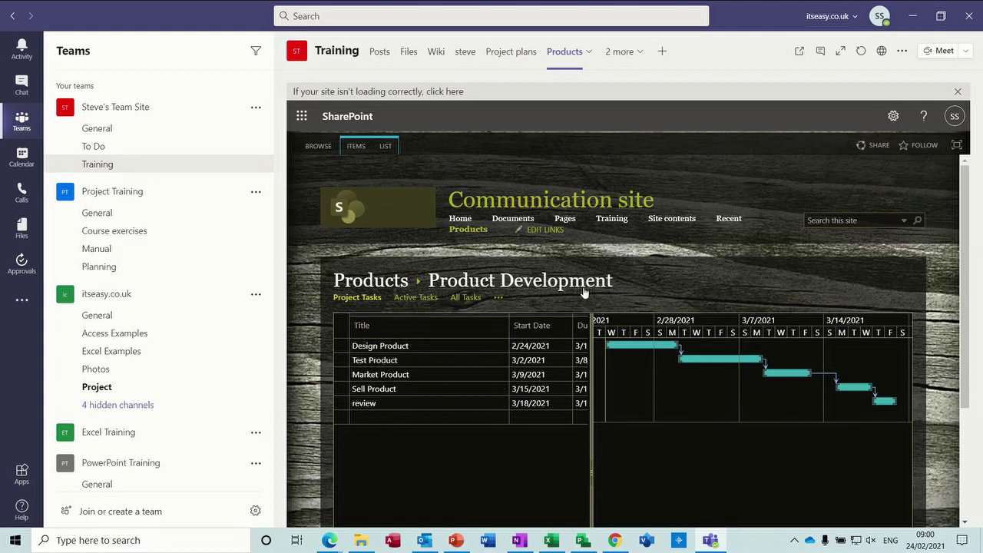
pyautogui.click(583, 541)
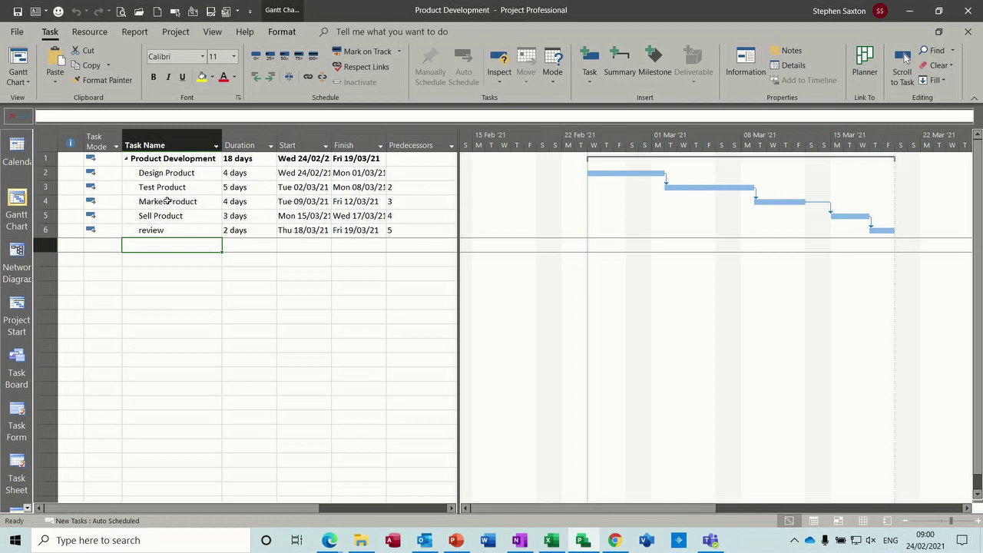
# - Re-sync the plan with the SharePoint Products list via Save As, then view the Teams Products tab
pyautogui.click(19, 36)
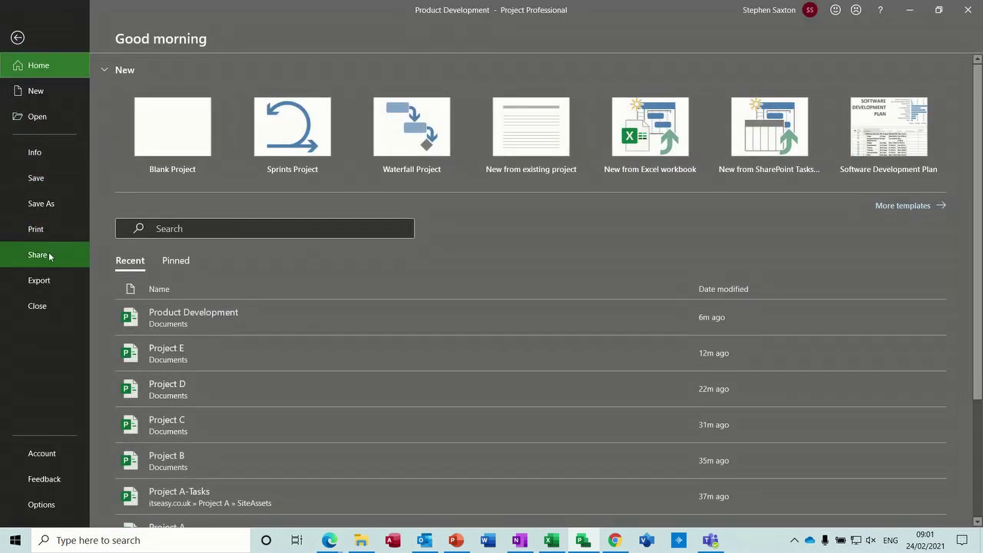
pyautogui.click(44, 206)
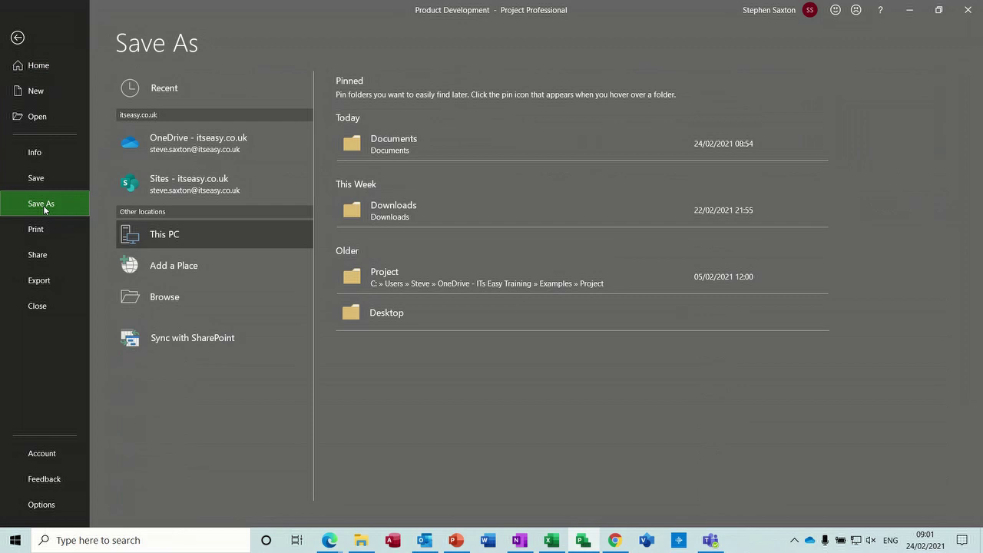
pyautogui.click(189, 342)
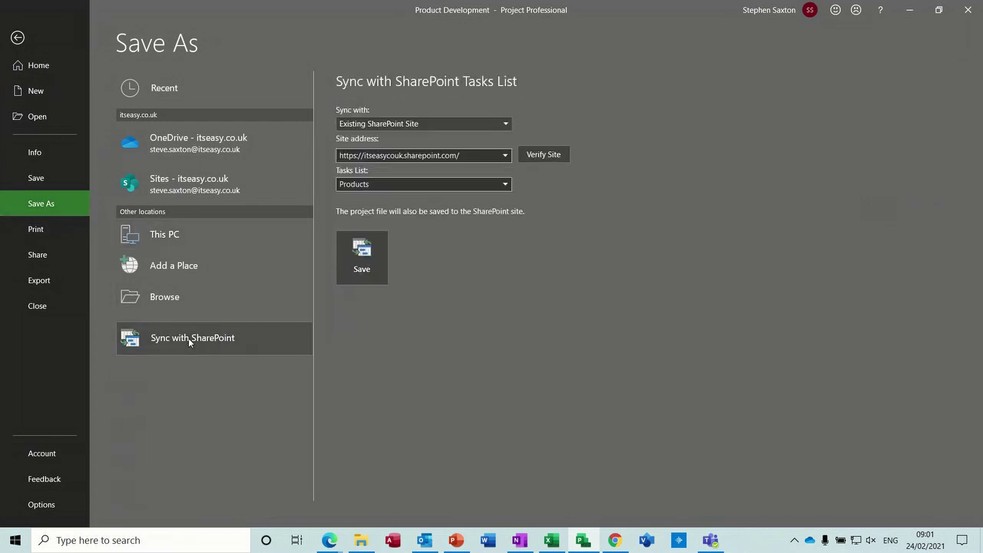
pyautogui.click(361, 263)
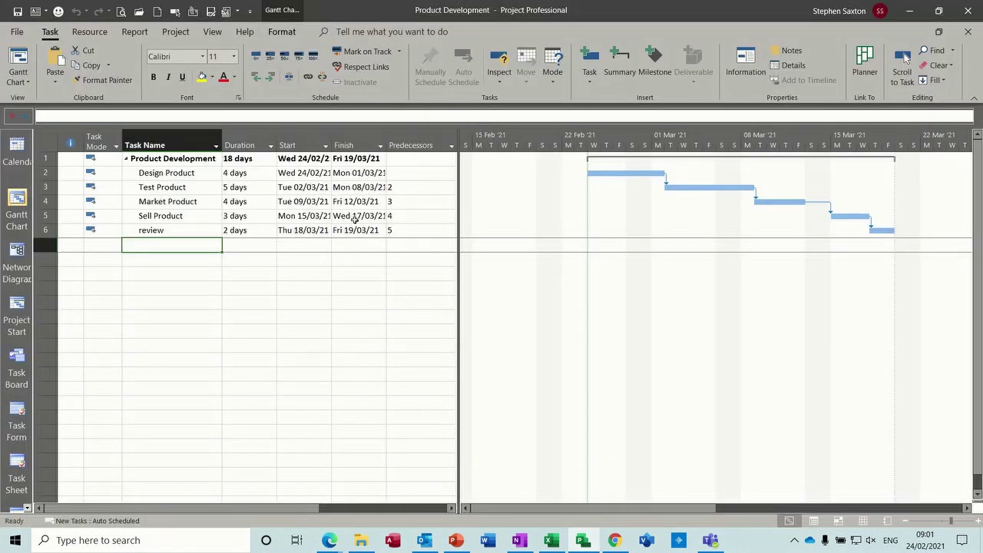
pyautogui.click(614, 540)
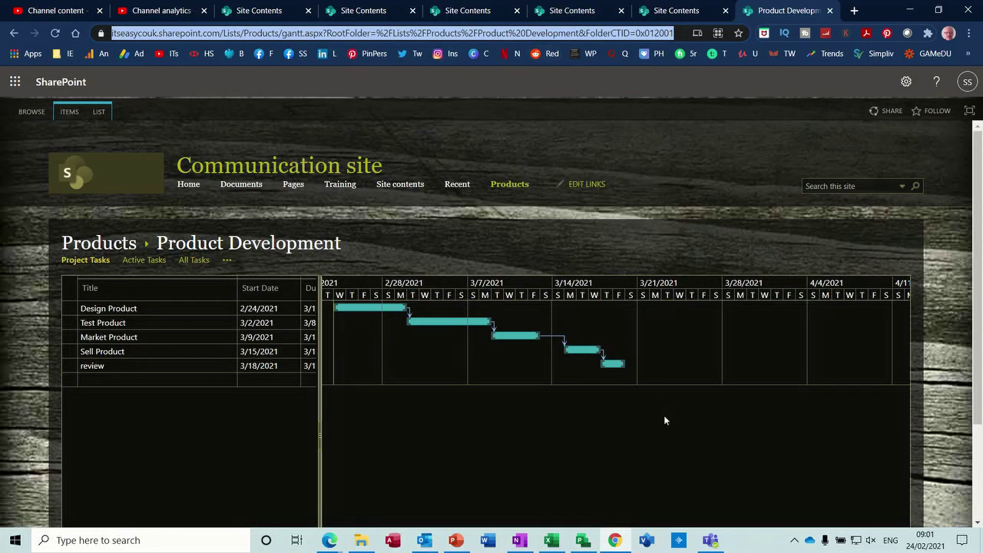
pyautogui.click(709, 540)
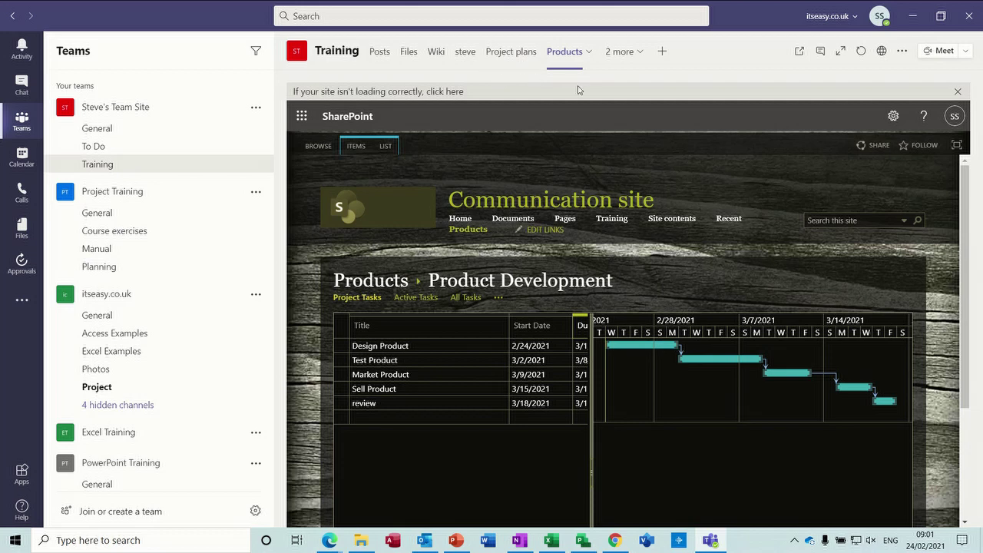
# - Check the schedule in the Project plans tab, then go back to the SharePoint task page
pyautogui.click(519, 53)
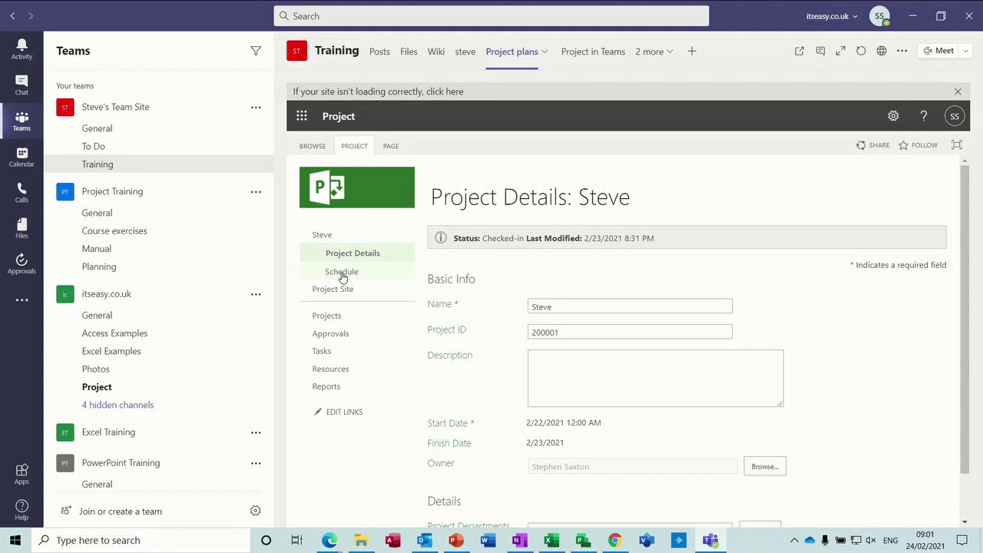
pyautogui.click(341, 272)
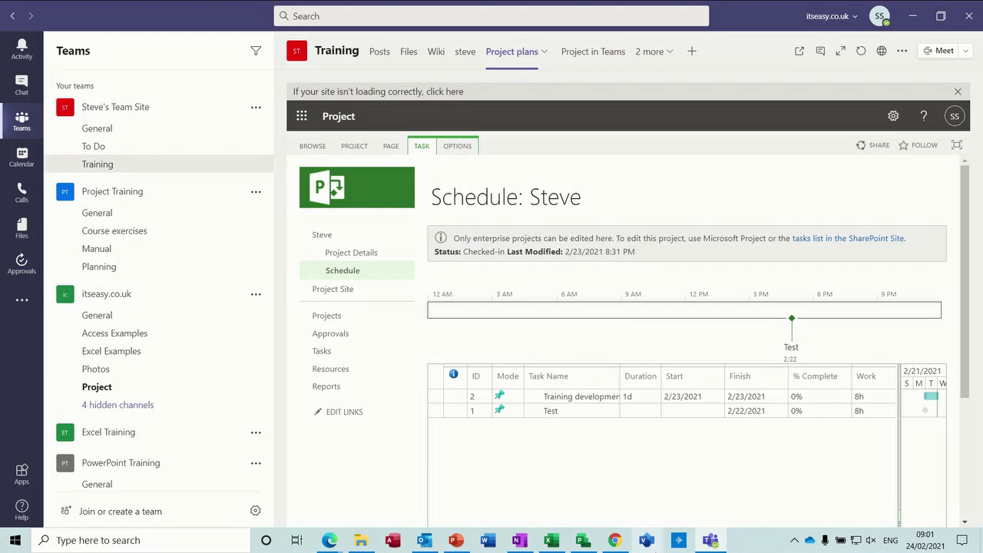
pyautogui.click(619, 544)
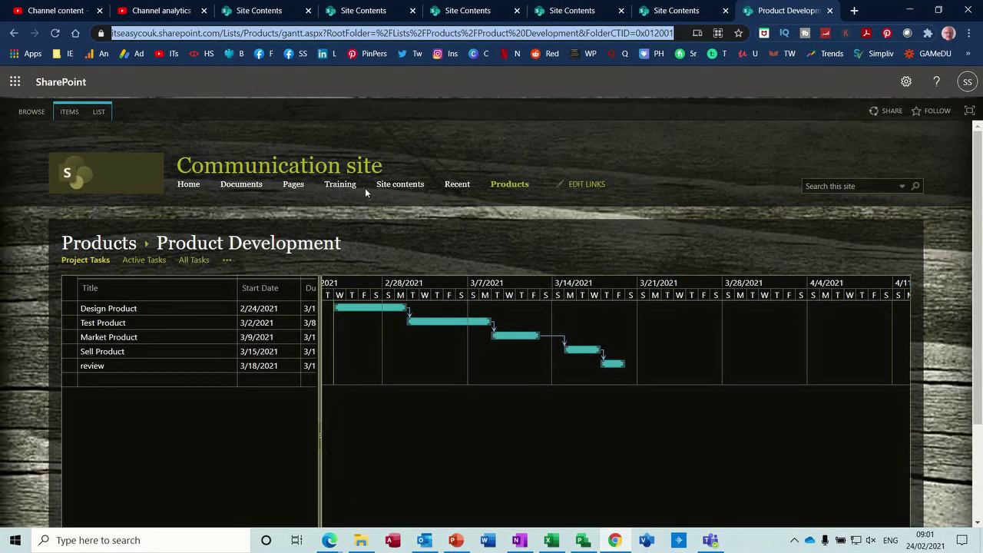
# - Go to the Training list from the site's top navigation to see its Gantt view
pyautogui.click(342, 188)
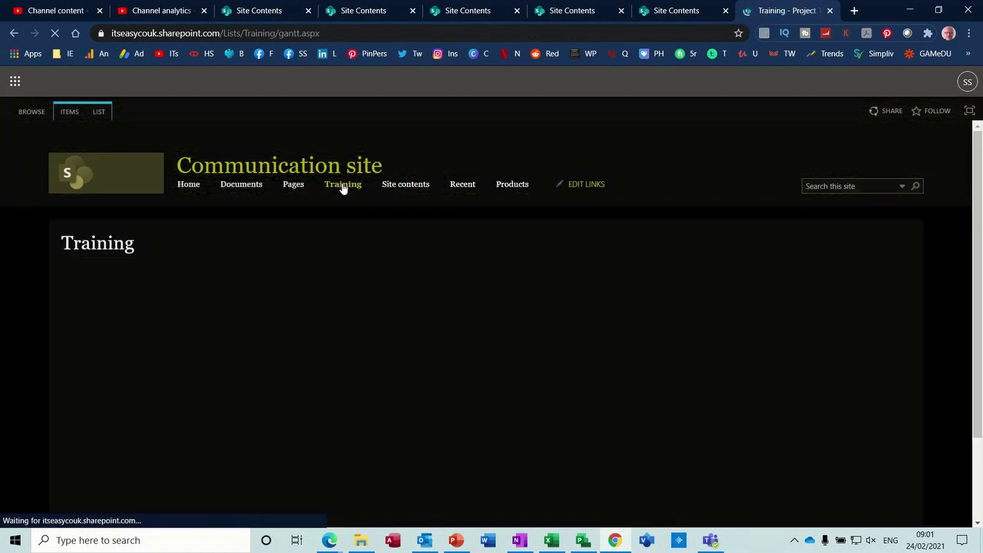